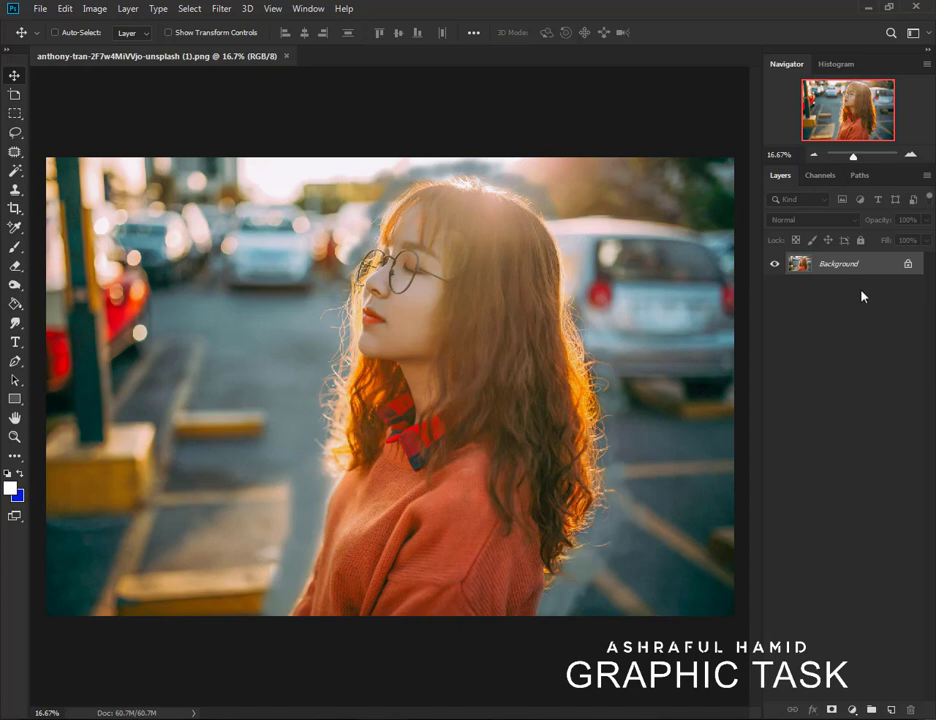
# - Duplicate the Background layer into a new Background copy layer above it
pyautogui.moveTo(867, 266); pyautogui.dragTo(891, 709)
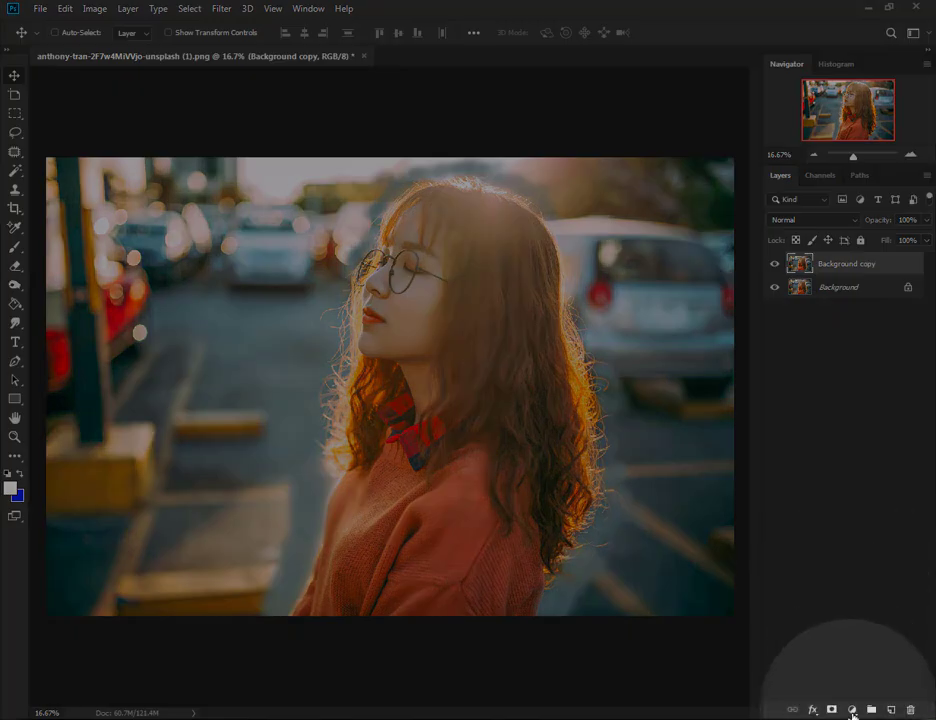
# - Add a black (000000) Solid Color fill layer and move it below Background copy
pyautogui.click(852, 709)
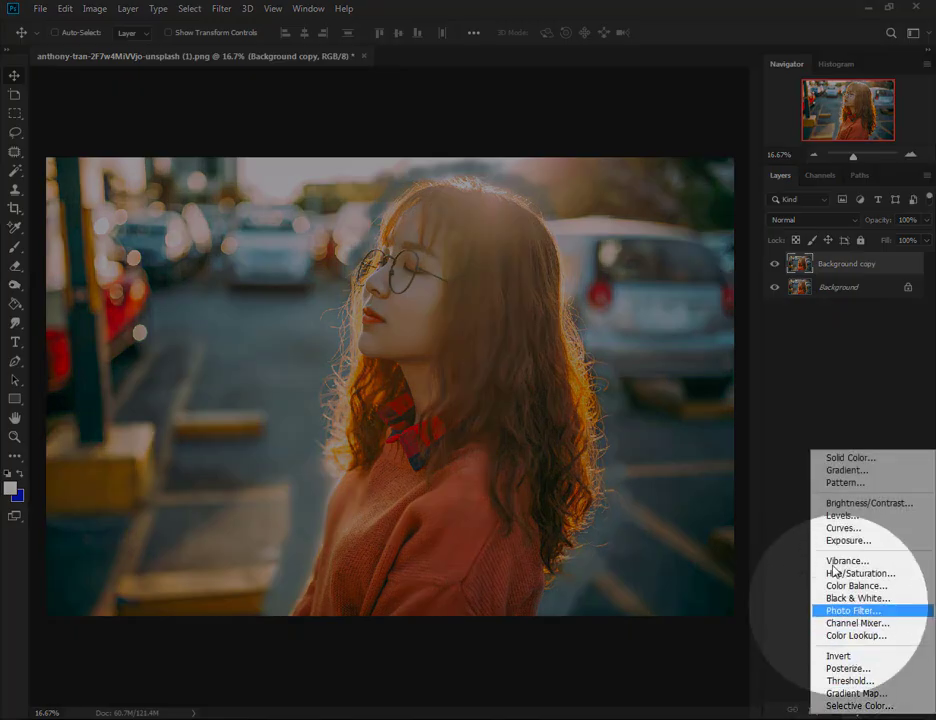
pyautogui.click(829, 457)
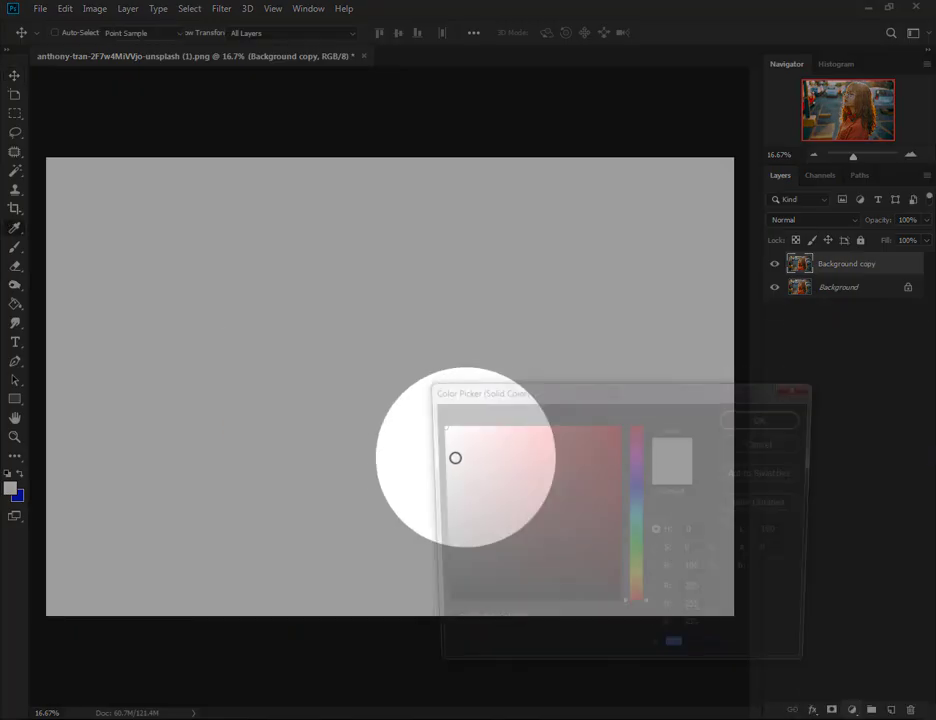
pyautogui.moveTo(455, 457); pyautogui.dragTo(435, 610)
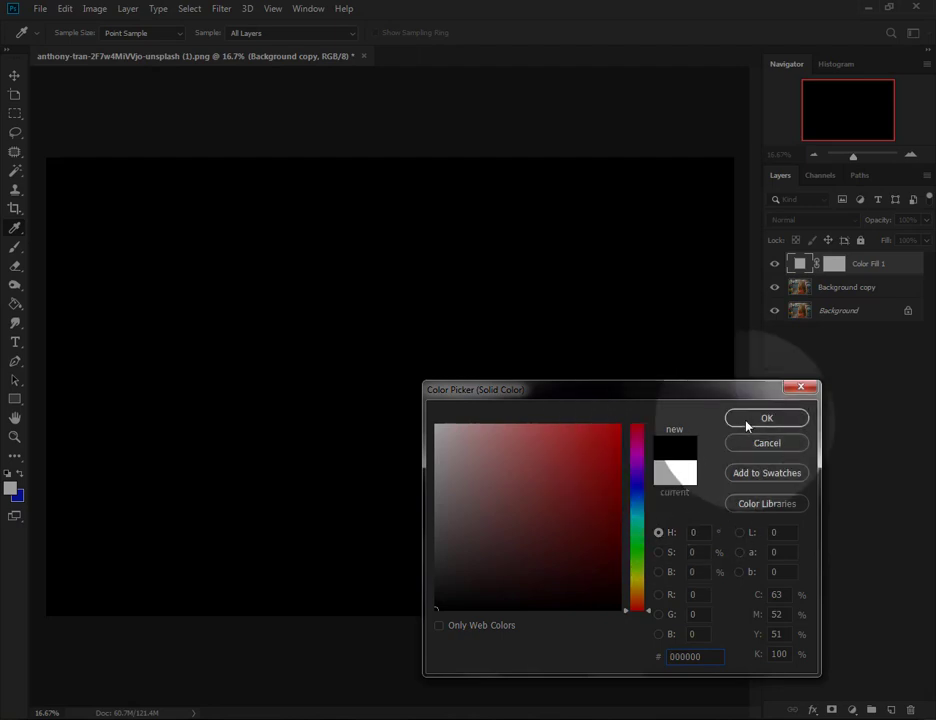
pyautogui.click(750, 420)
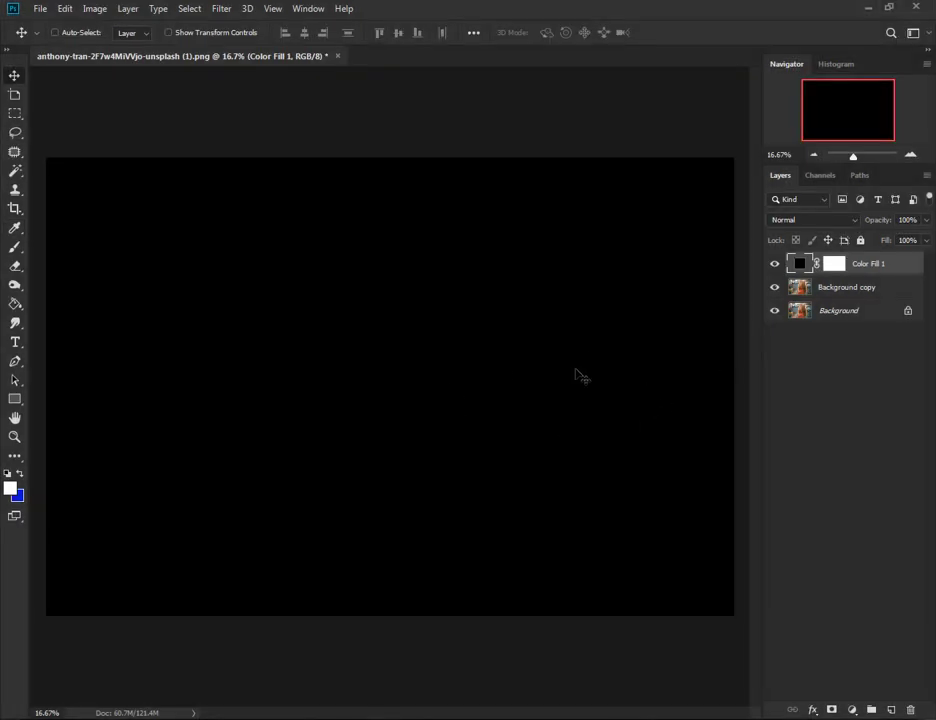
pyautogui.moveTo(873, 268); pyautogui.dragTo(874, 297)
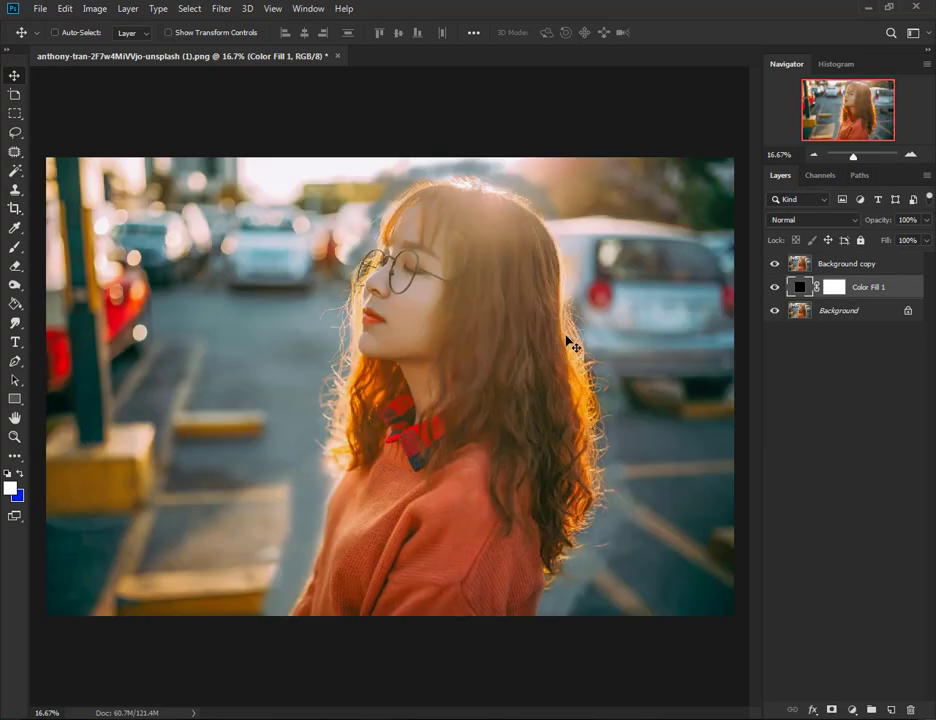
# - Select Background copy and switch to the Background Eraser Tool
pyautogui.click(817, 266)
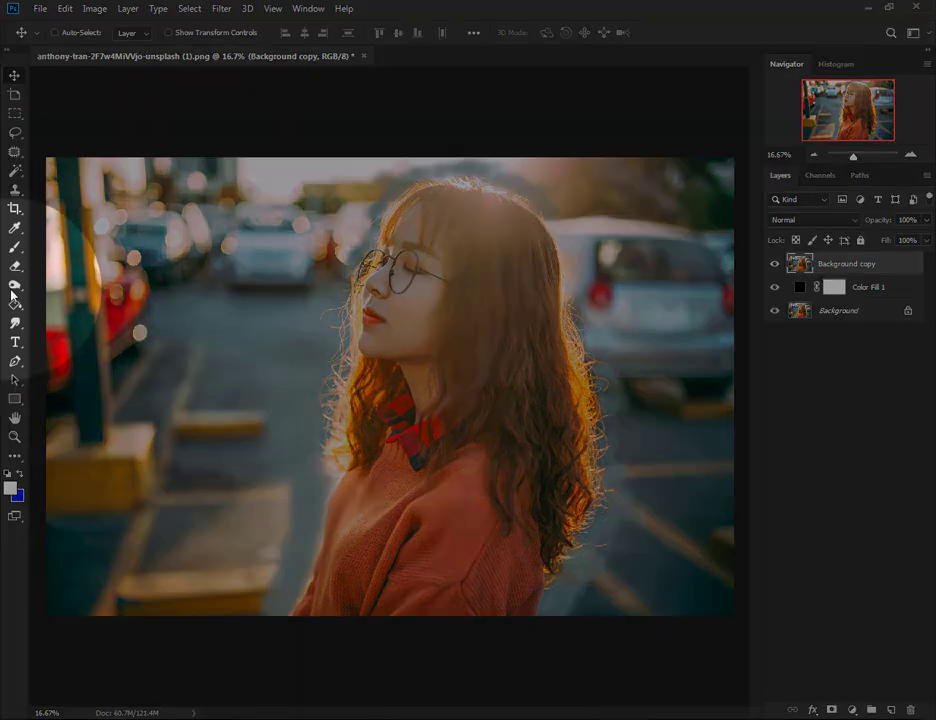
pyautogui.rightClick(18, 270)
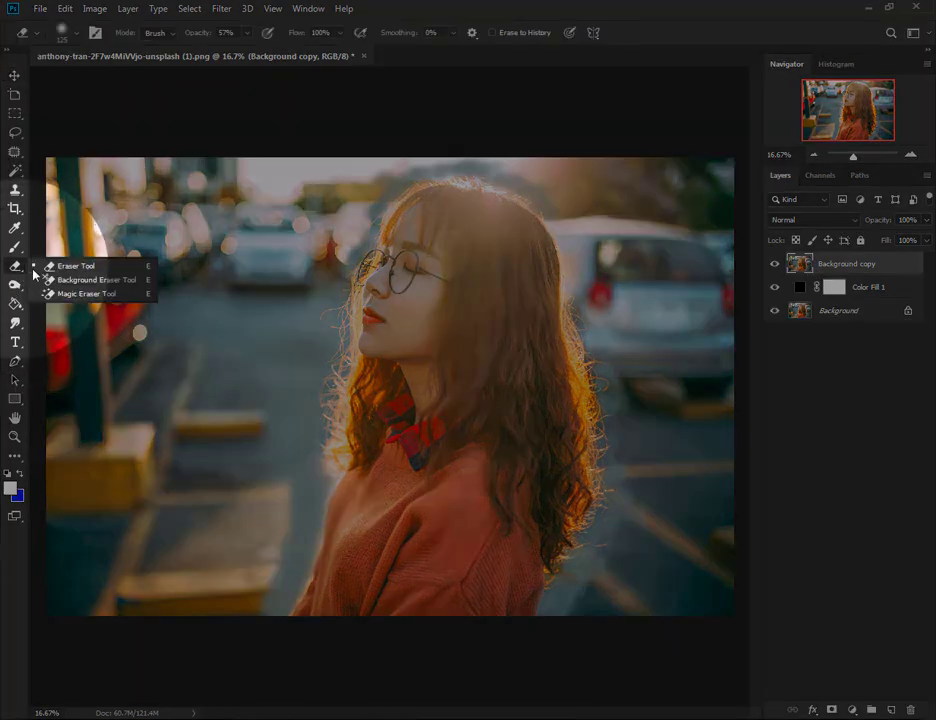
pyautogui.click(84, 277)
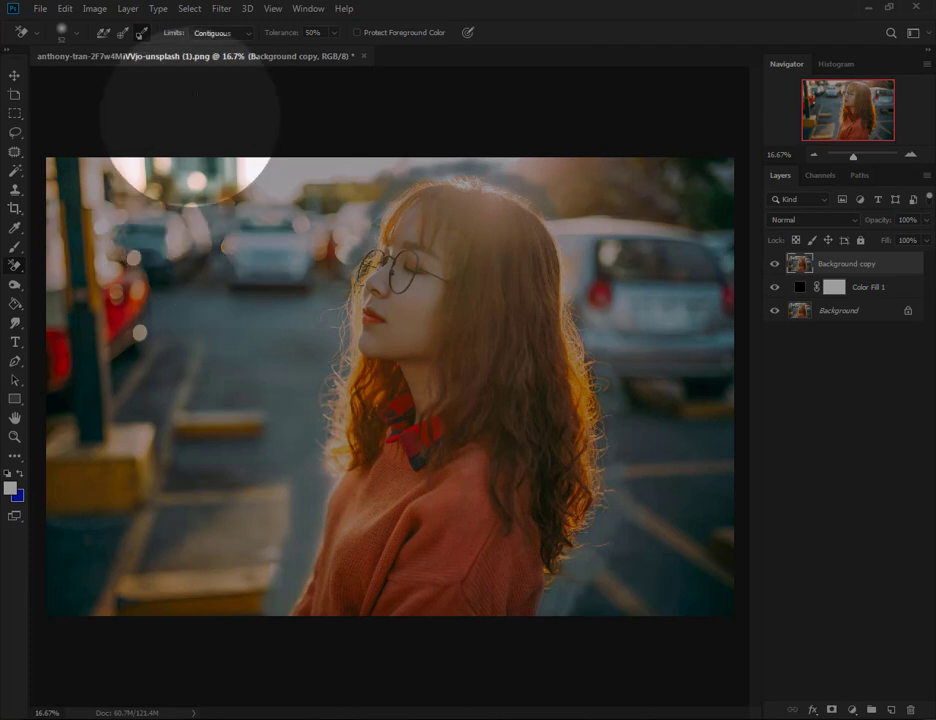
# - Set the eraser to Discontiguous limits, Sampling Once, 50% tolerance and a soft 485 px brush
pyautogui.click(218, 33)
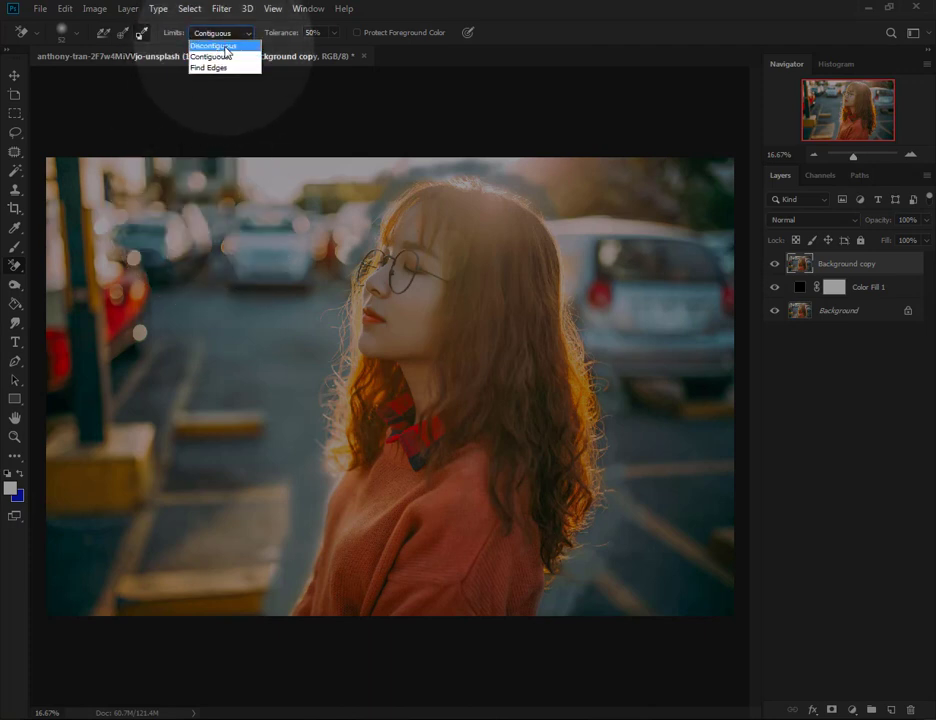
pyautogui.click(222, 47)
pyautogui.click(122, 33)
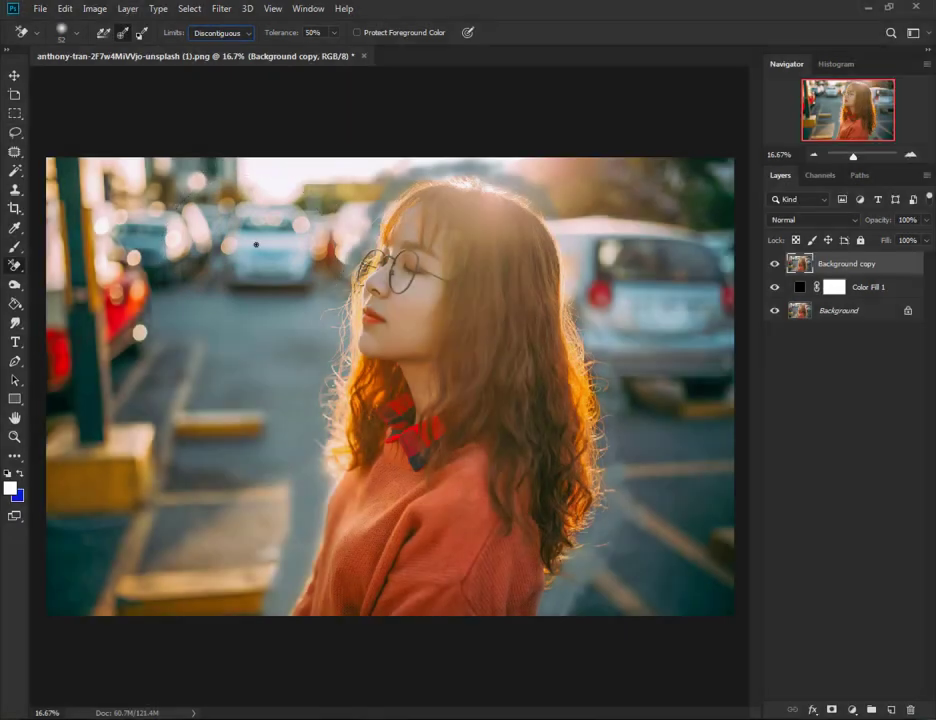
pyautogui.click(313, 32)
pyautogui.rightClick(252, 262)
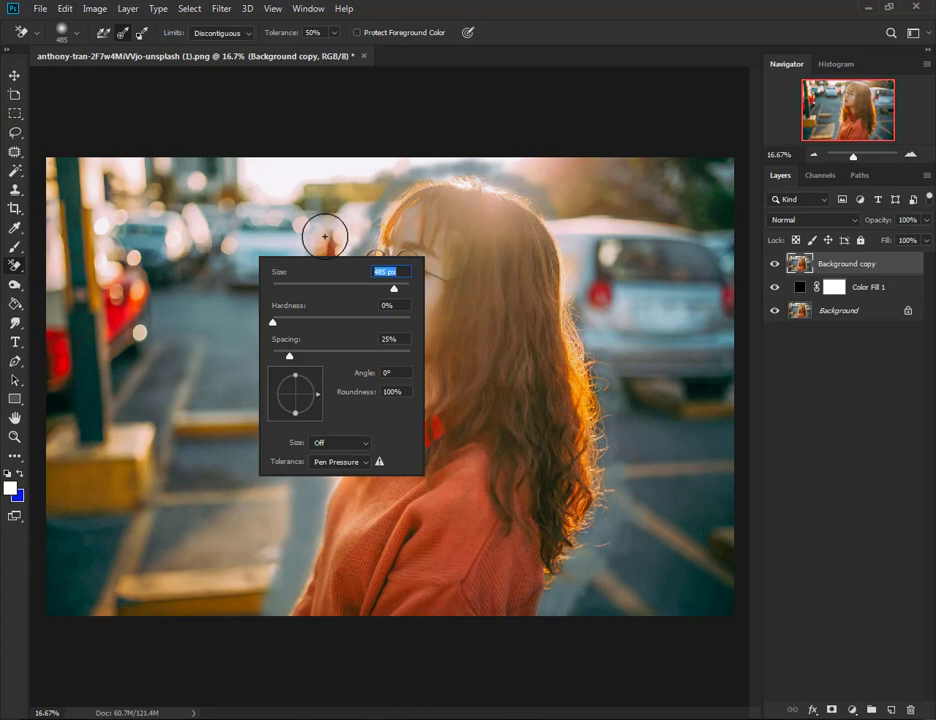
# - Confirm a 300 px brush and zoom to 66.7% on the hair by her chin and neck
pyautogui.press('Return')
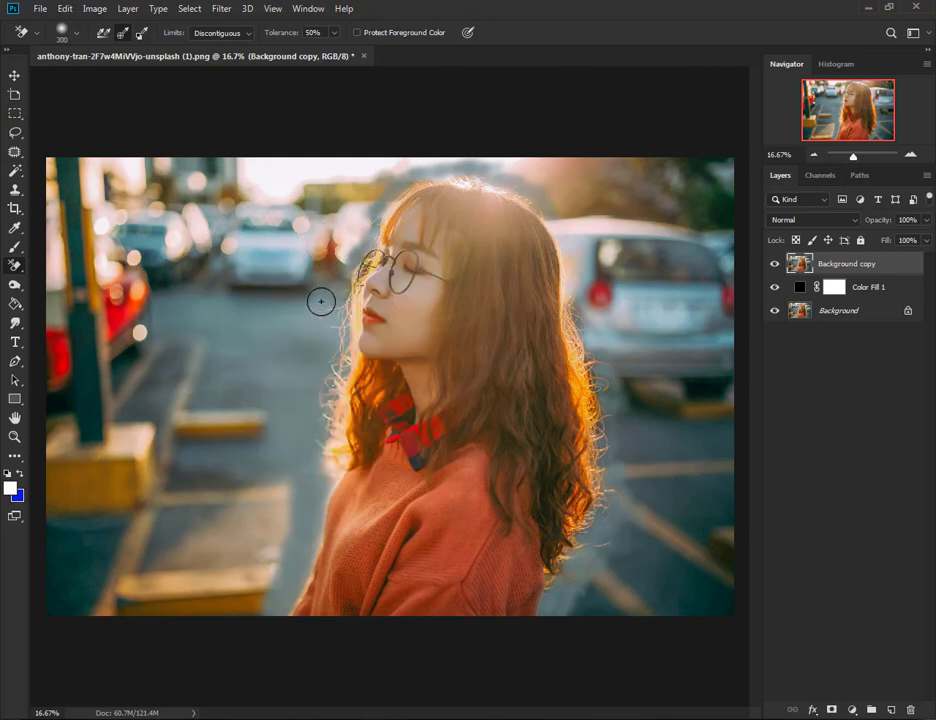
pyautogui.hotkey('ctrl', '+')
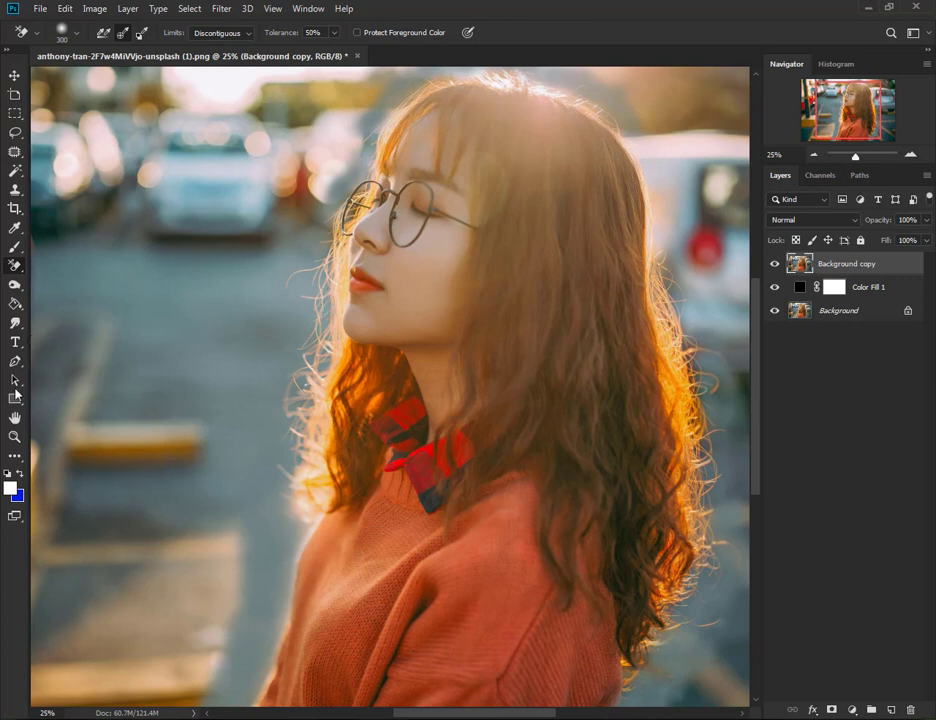
pyautogui.click(13, 437)
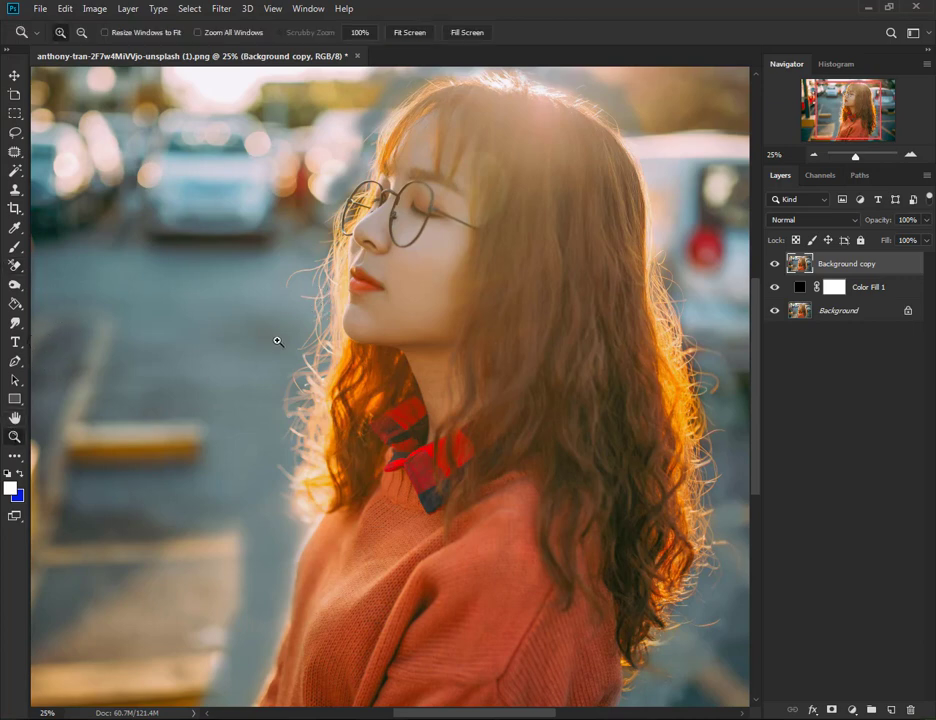
pyautogui.click(393, 192)
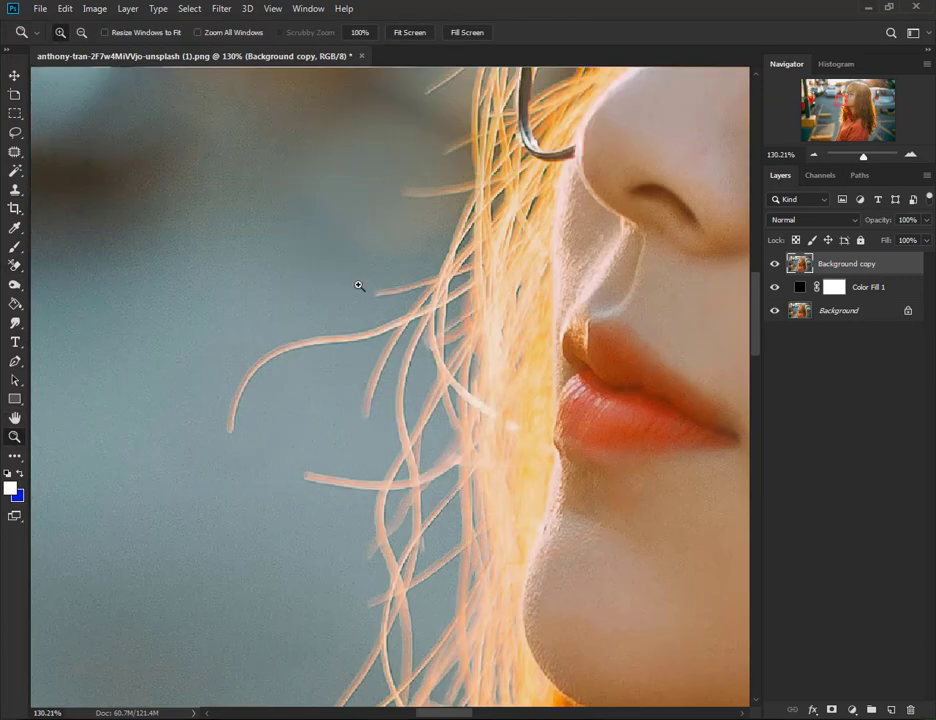
pyautogui.keyDown('alt'); pyautogui.click(359, 286); pyautogui.keyUp('alt')
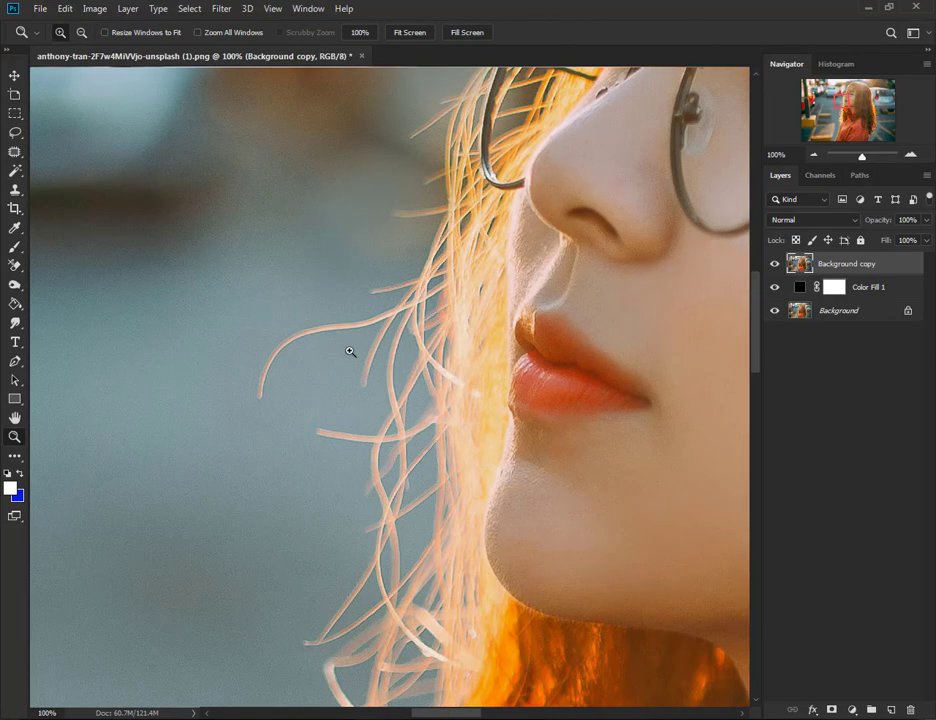
pyautogui.keyDown('alt'); pyautogui.click(359, 288); pyautogui.keyUp('alt')
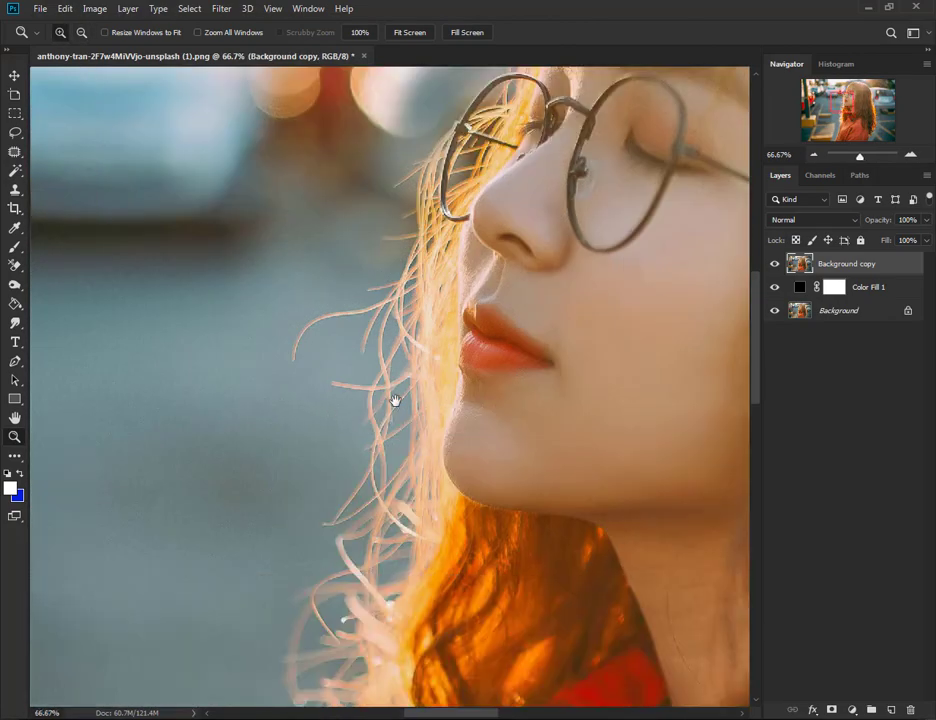
pyautogui.moveTo(395, 400); pyautogui.dragTo(359, 235)
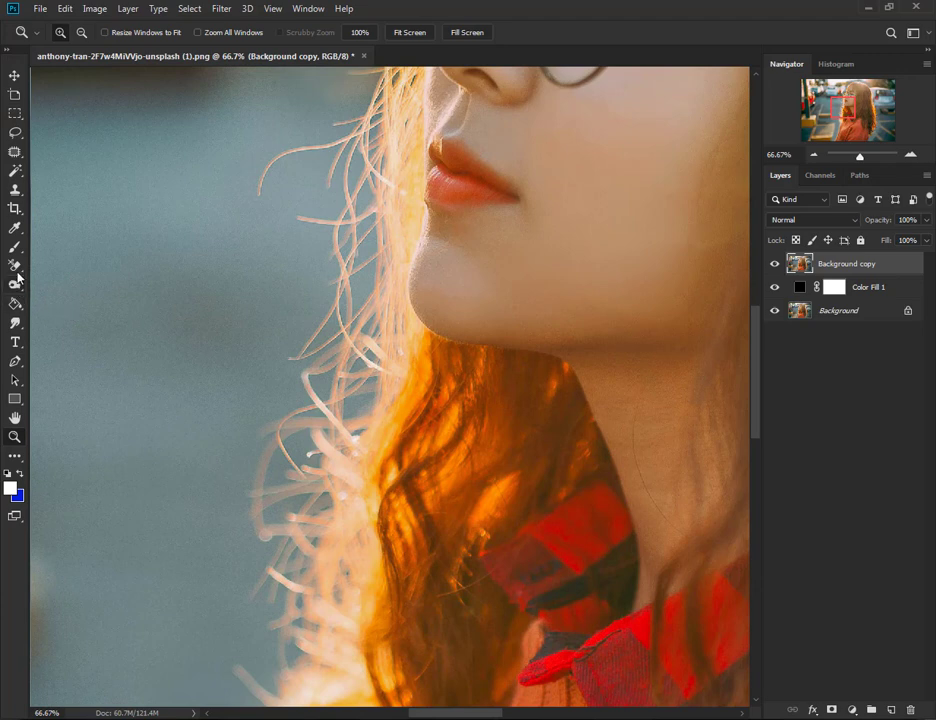
pyautogui.click(15, 265)
# - Erase the backdrop along the hair edge beside her face and shoulder
pyautogui.moveTo(241, 307)
pyautogui.mouseDown()
pyautogui.moveTo(259, 305)
pyautogui.moveTo(246, 407)
pyautogui.moveTo(309, 272)
pyautogui.moveTo(309, 330)
pyautogui.moveTo(343, 408)
pyautogui.moveTo(272, 439)
pyautogui.moveTo(280, 501)
pyautogui.mouseUp()
pyautogui.scroll(-3, 209, 330)
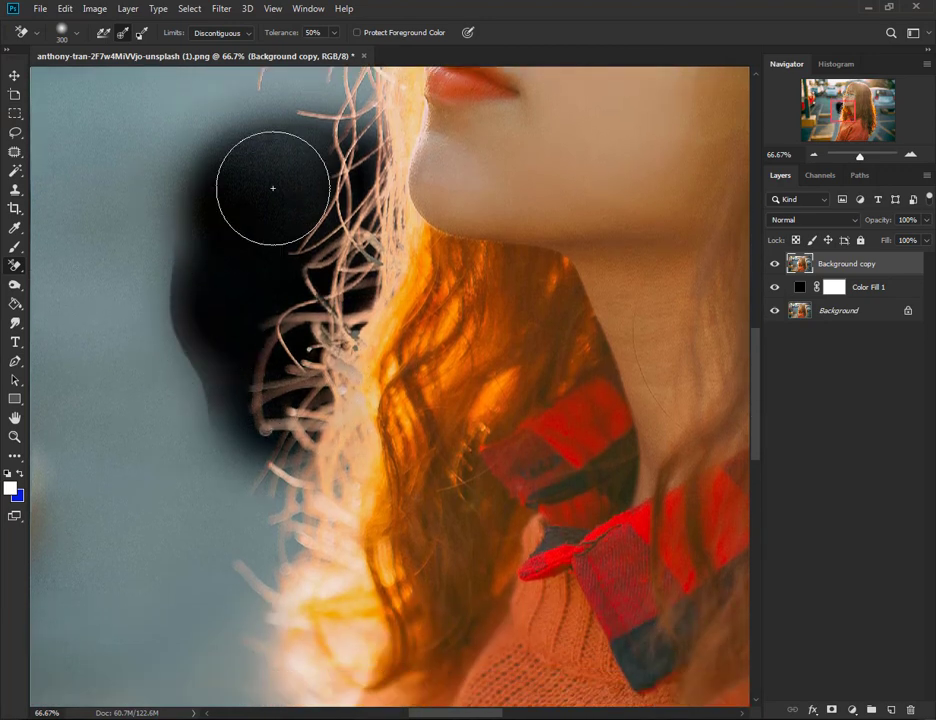
pyautogui.scroll(-3, 272, 188)
pyautogui.moveTo(224, 328)
pyautogui.mouseDown()
pyautogui.moveTo(253, 397)
pyautogui.moveTo(265, 464)
pyautogui.moveTo(242, 493)
pyautogui.mouseUp()
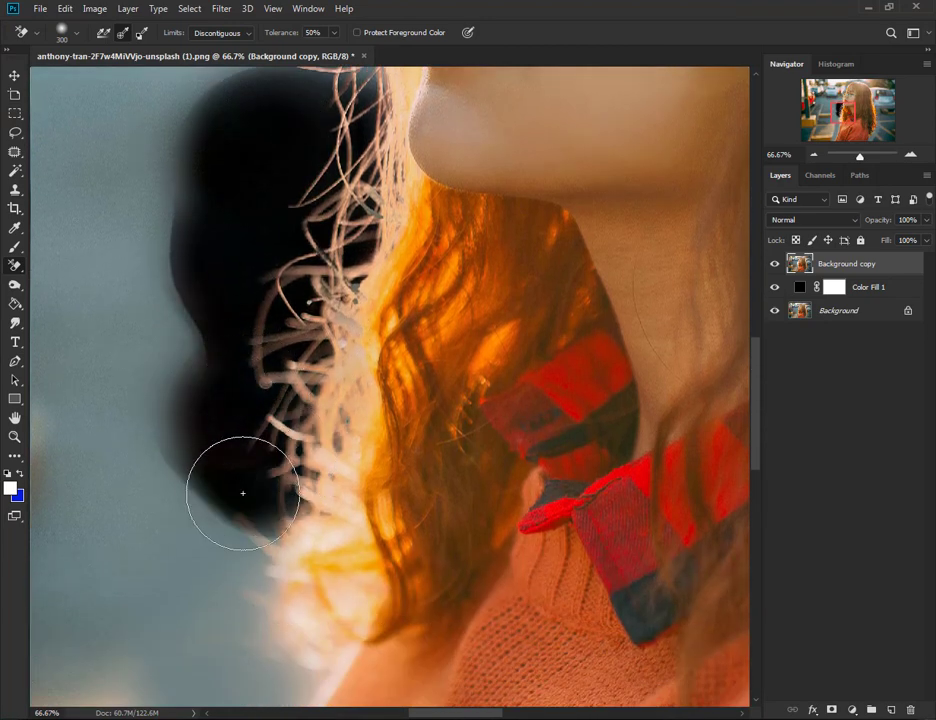
pyautogui.scroll(-2, 219, 424)
pyautogui.scroll(-1, 261, 397)
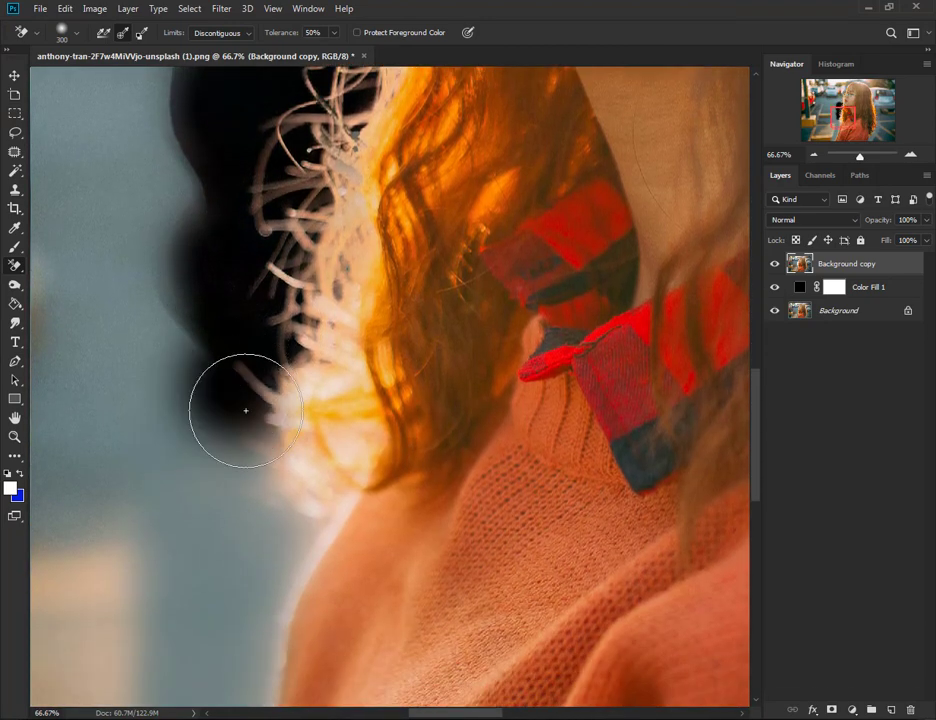
pyautogui.moveTo(245, 410)
pyautogui.mouseDown()
pyautogui.moveTo(244, 449)
pyautogui.moveTo(278, 526)
pyautogui.mouseUp()
pyautogui.scroll(-2, 292, 512)
pyautogui.scroll(-3, 270, 407)
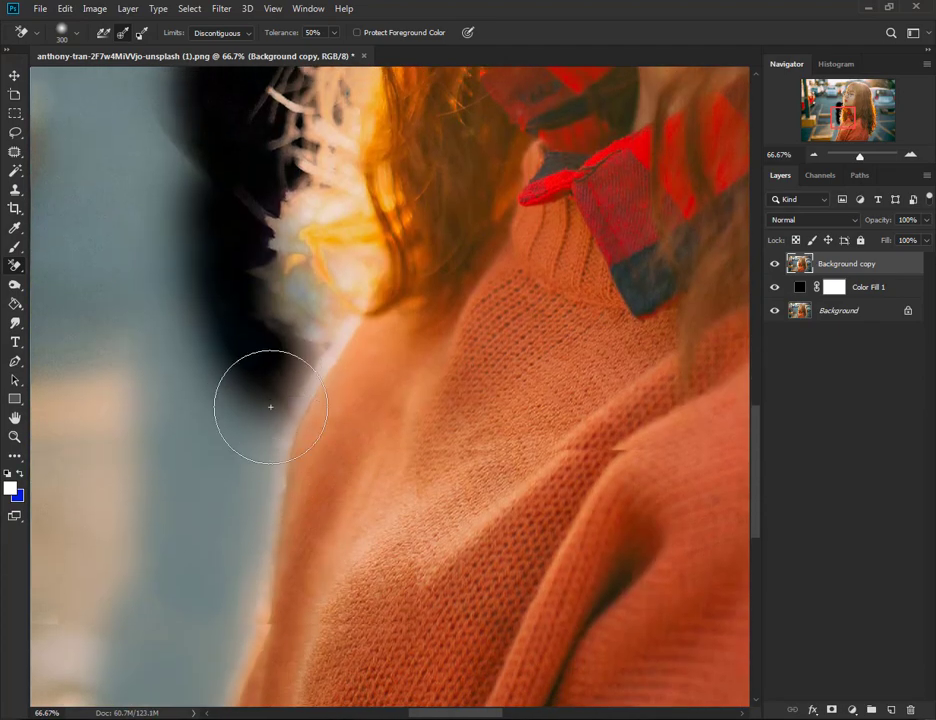
pyautogui.scroll(-2, 270, 407)
pyautogui.moveTo(270, 426); pyautogui.dragTo(274, 441)
pyautogui.scroll(-2, 274, 441)
pyautogui.scroll(-1, 259, 497)
pyautogui.moveTo(259, 497); pyautogui.dragTo(252, 462)
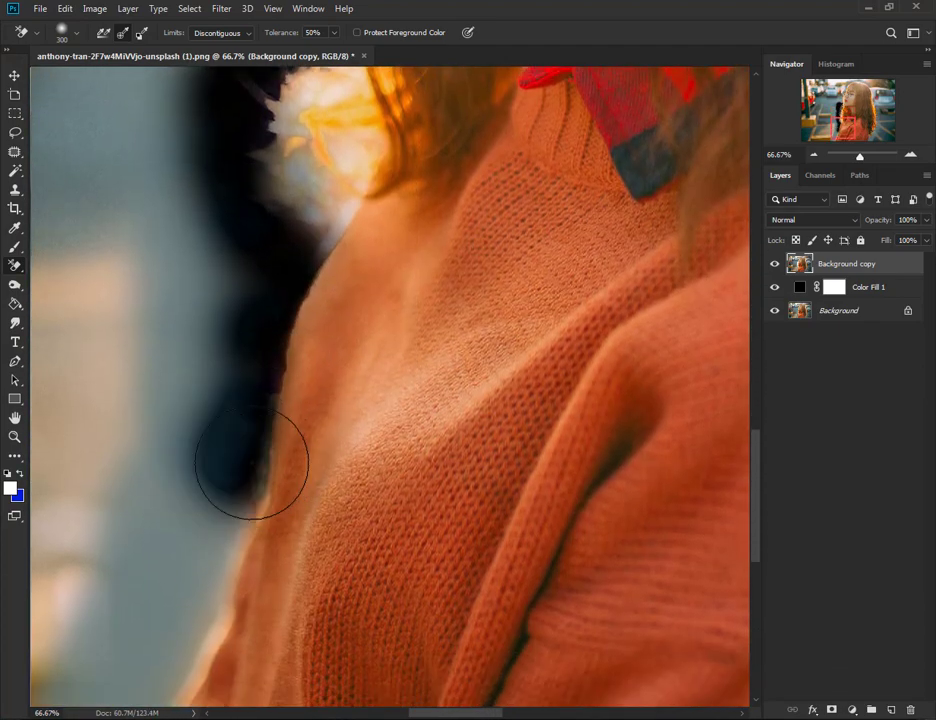
pyautogui.scroll(-2, 251, 463)
pyautogui.scroll(2, 355, 432)
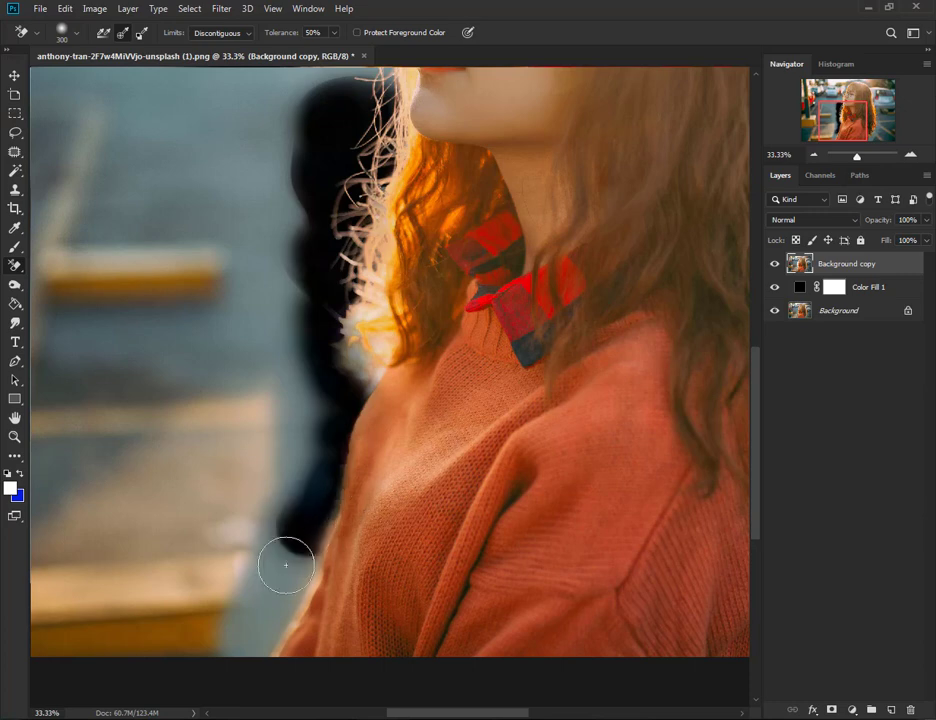
# - Erase more backdrop along the lower shoulder and to the left of her glasses
pyautogui.moveTo(286, 565)
pyautogui.mouseDown()
pyautogui.moveTo(251, 640)
pyautogui.moveTo(305, 575)
pyautogui.moveTo(303, 595)
pyautogui.moveTo(293, 554)
pyautogui.moveTo(310, 564)
pyautogui.moveTo(297, 588)
pyautogui.moveTo(338, 478)
pyautogui.moveTo(324, 372)
pyautogui.moveTo(320, 463)
pyautogui.mouseUp()
pyautogui.keyDown('alt'); pyautogui.click(280, 625); pyautogui.keyUp('alt')
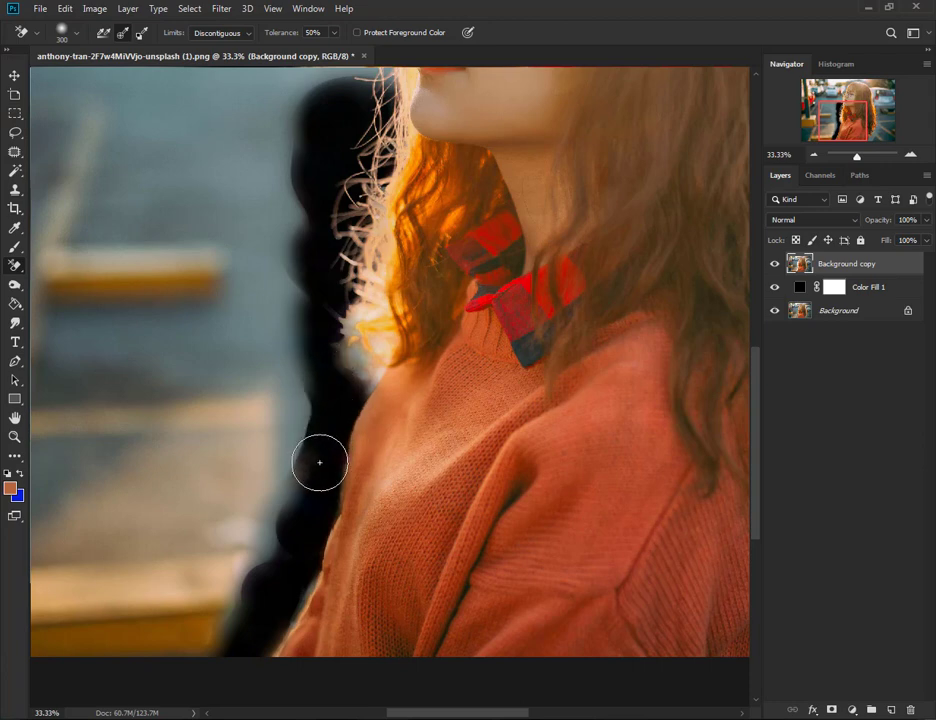
pyautogui.scroll(5, 355, 400)
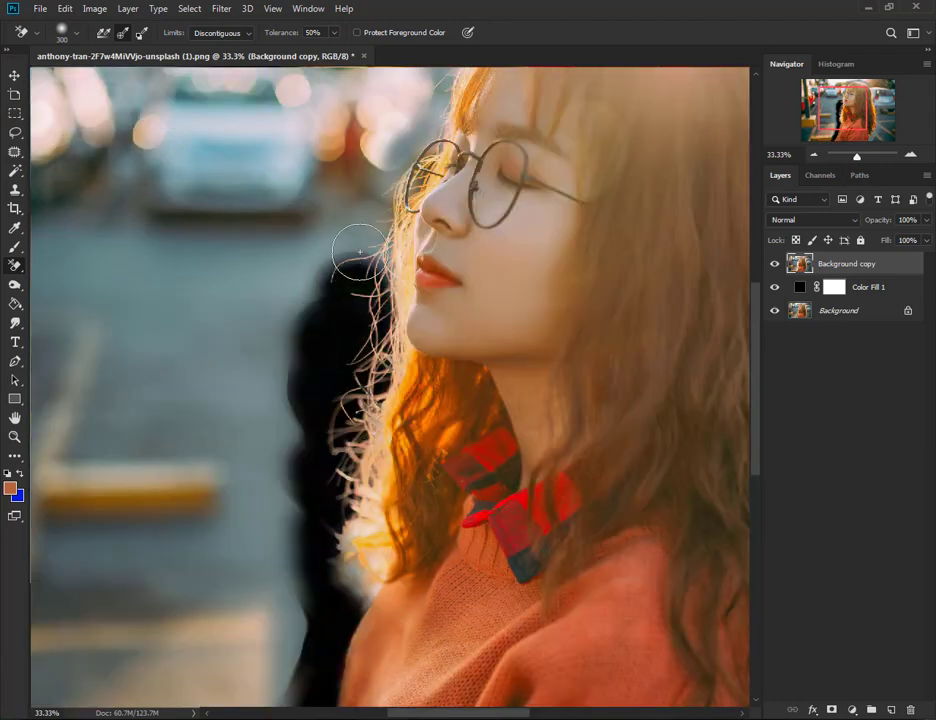
pyautogui.scroll(4, 342, 320)
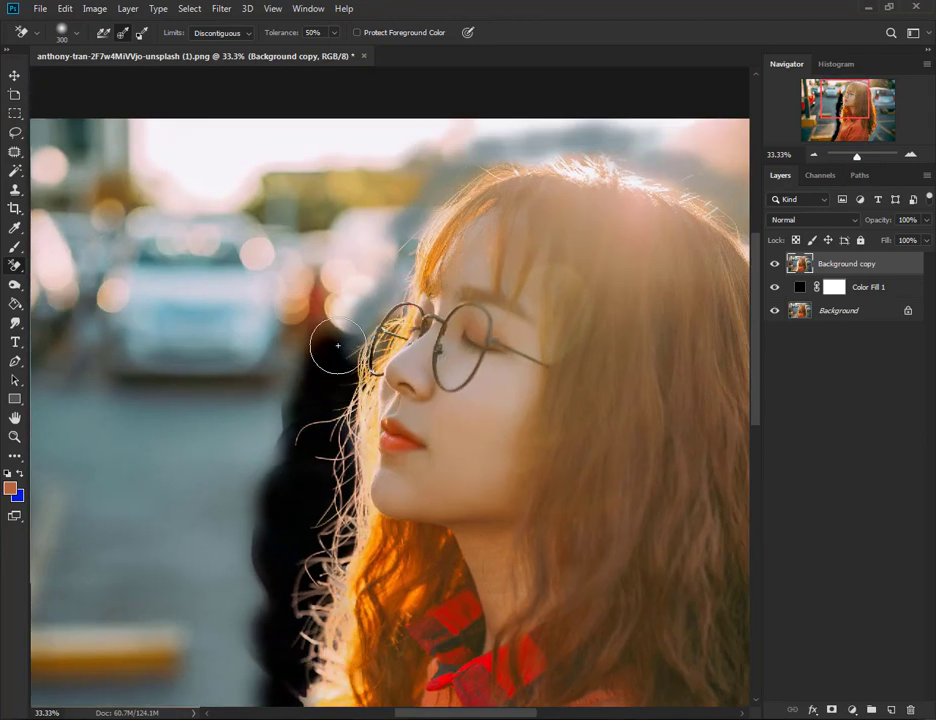
pyautogui.moveTo(338, 345); pyautogui.dragTo(375, 360)
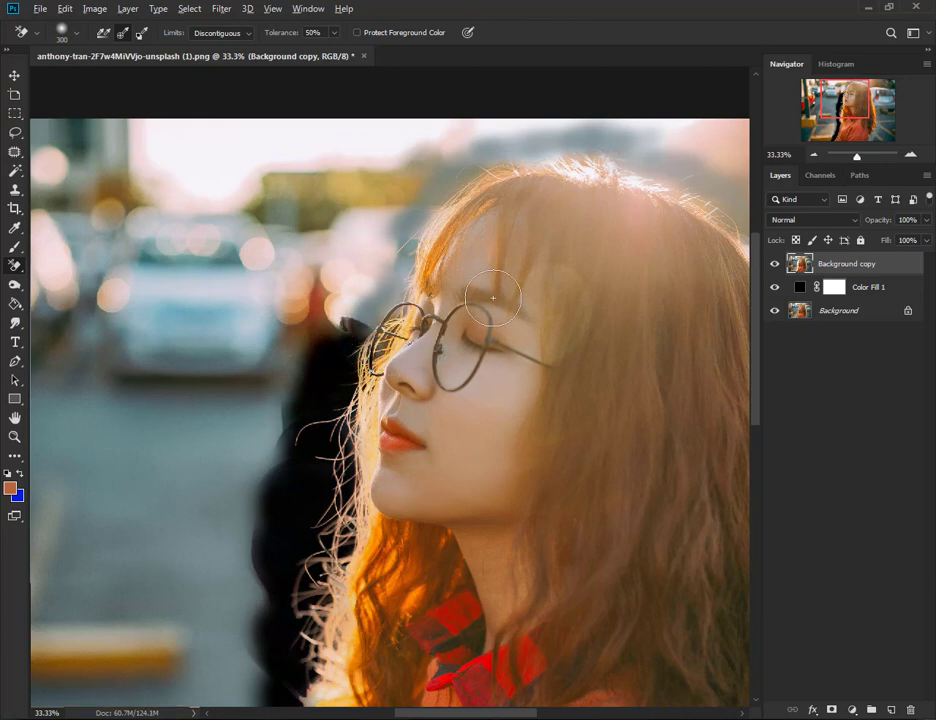
pyautogui.scroll(2, 382, 348)
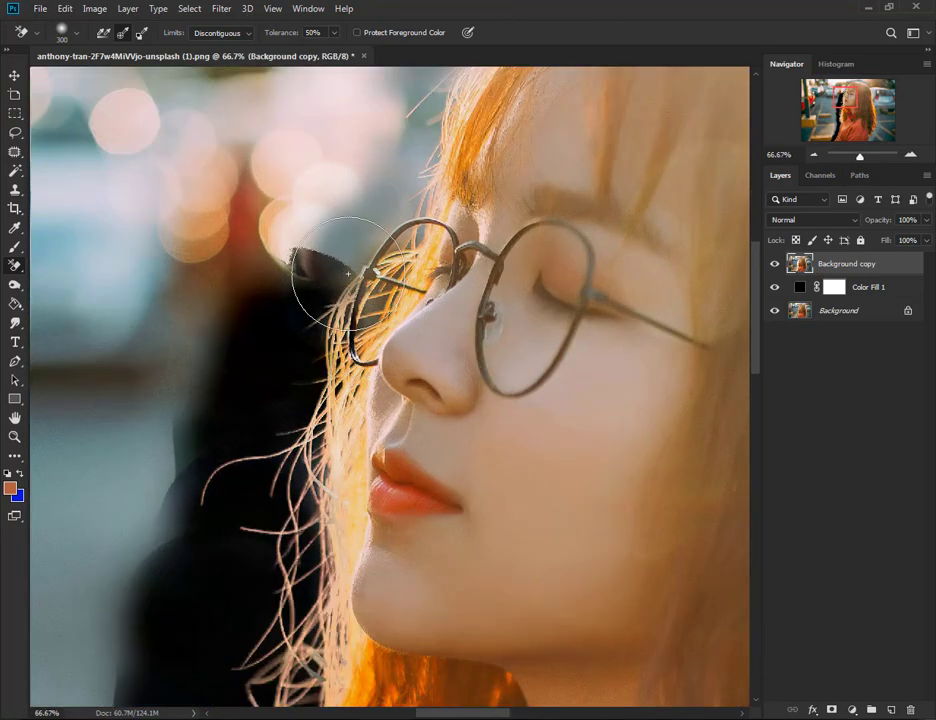
# - Shrink the eraser brush, set tolerance to 34%, and pan to the top of her hair
pyautogui.press('[')
pyautogui.press('[')
pyautogui.press('[')
pyautogui.moveTo(332, 280)
pyautogui.mouseDown()
pyautogui.moveTo(267, 340)
pyautogui.moveTo(367, 241)
pyautogui.mouseUp()
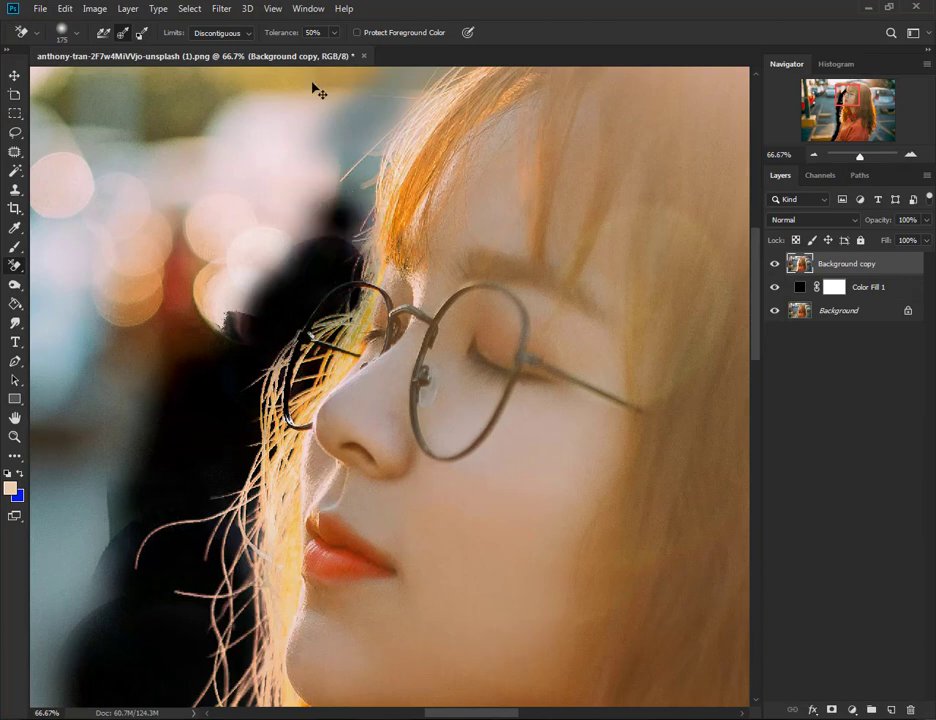
pyautogui.moveTo(299, 33); pyautogui.dragTo(266, 35)
pyautogui.moveTo(356, 213)
pyautogui.mouseDown()
pyautogui.moveTo(246, 303)
pyautogui.moveTo(262, 250)
pyautogui.mouseUp()
pyautogui.scroll(2, 250, 320)
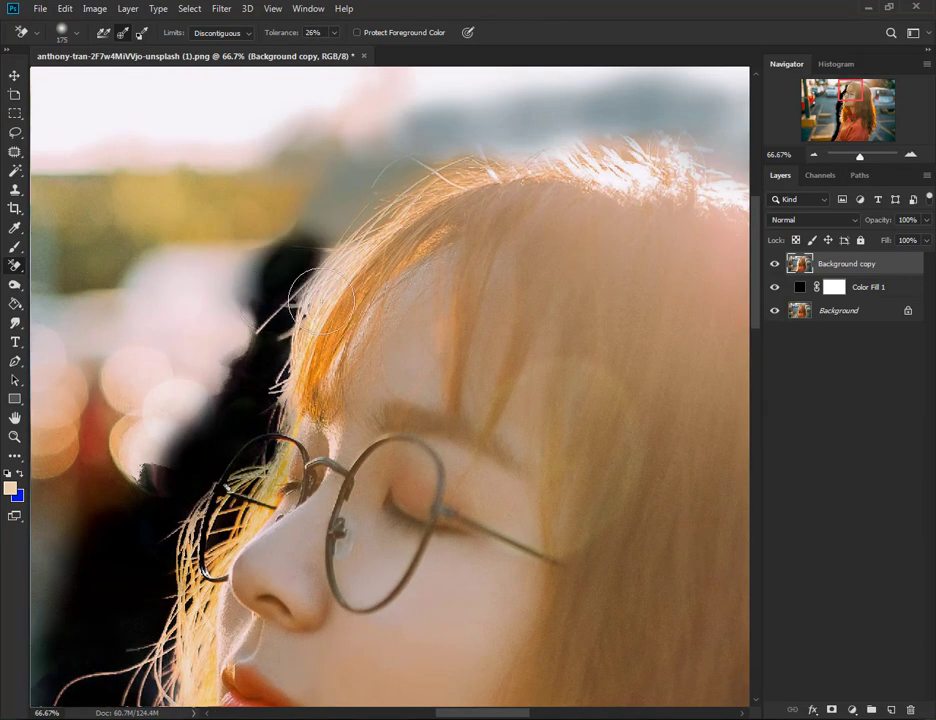
pyautogui.scroll(3, 270, 270)
pyautogui.moveTo(292, 317); pyautogui.dragTo(308, 293)
pyautogui.scroll(-5, 250, 230)
pyautogui.hscroll(3, 489, 319)
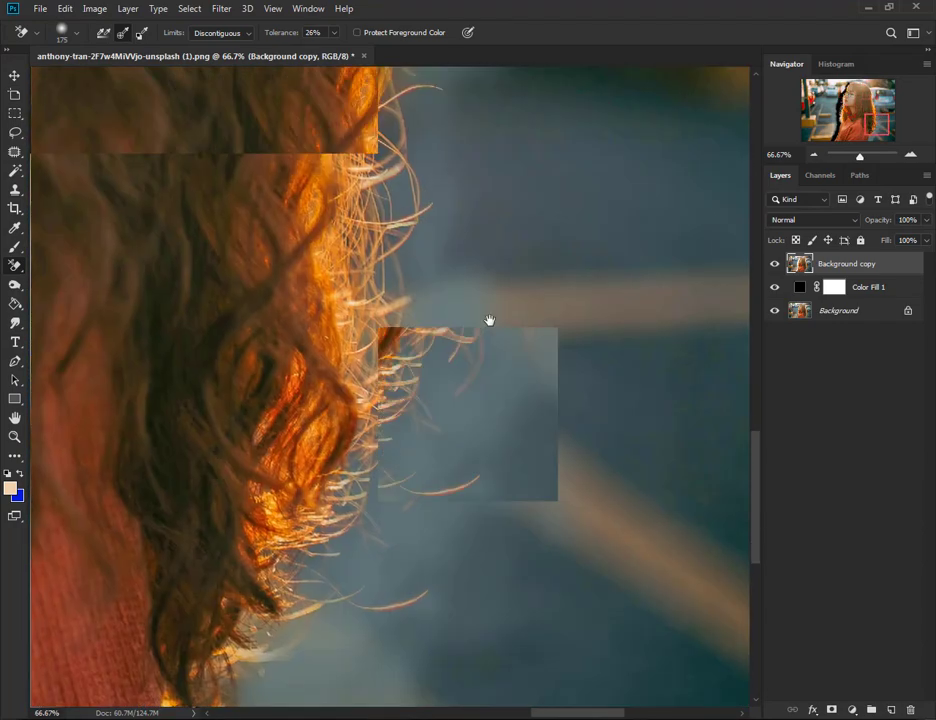
pyautogui.scroll(-5, 400, 440)
# - Erase the backdrop along the curly hair edge and beside the long hair on her back
pyautogui.click(285, 562)
pyautogui.moveTo(285, 562)
pyautogui.mouseDown()
pyautogui.moveTo(288, 505)
pyautogui.moveTo(320, 489)
pyautogui.moveTo(383, 367)
pyautogui.moveTo(391, 368)
pyautogui.moveTo(378, 472)
pyautogui.moveTo(395, 464)
pyautogui.moveTo(344, 479)
pyautogui.moveTo(410, 501)
pyautogui.moveTo(397, 330)
pyautogui.moveTo(428, 272)
pyautogui.moveTo(575, 255)
pyautogui.mouseUp()
pyautogui.moveTo(562, 322)
pyautogui.mouseDown()
pyautogui.moveTo(441, 295)
pyautogui.moveTo(420, 355)
pyautogui.moveTo(478, 265)
pyautogui.mouseUp()
pyautogui.moveTo(549, 227)
pyautogui.mouseDown()
pyautogui.moveTo(416, 435)
pyautogui.moveTo(350, 340)
pyautogui.moveTo(360, 428)
pyautogui.mouseUp()
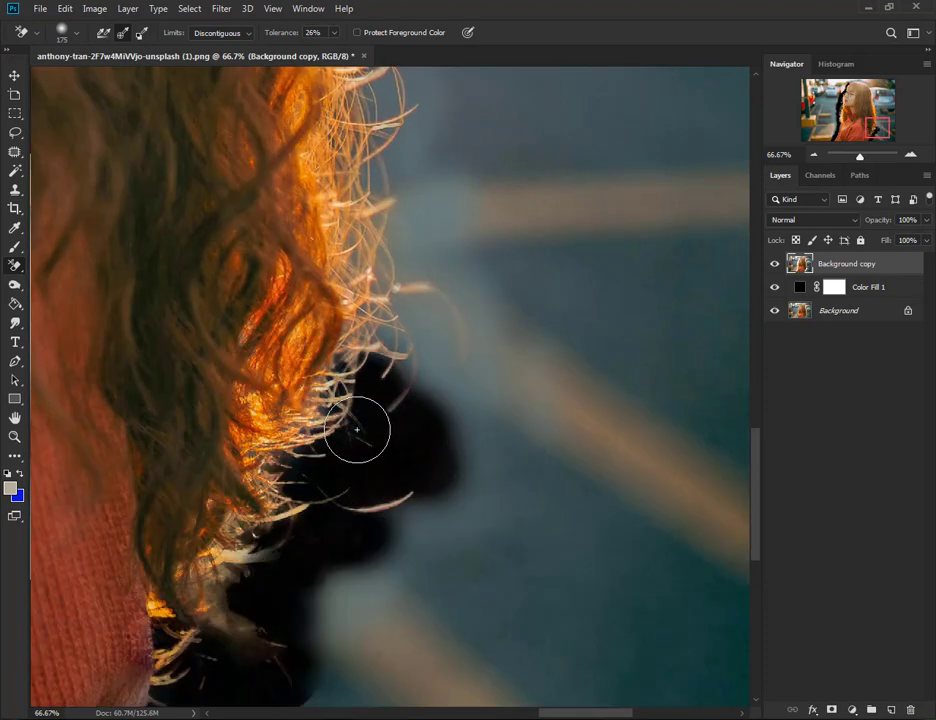
pyautogui.moveTo(464, 412)
pyautogui.mouseDown()
pyautogui.moveTo(452, 474)
pyautogui.moveTo(483, 430)
pyautogui.moveTo(414, 330)
pyautogui.moveTo(440, 300)
pyautogui.moveTo(400, 409)
pyautogui.mouseUp()
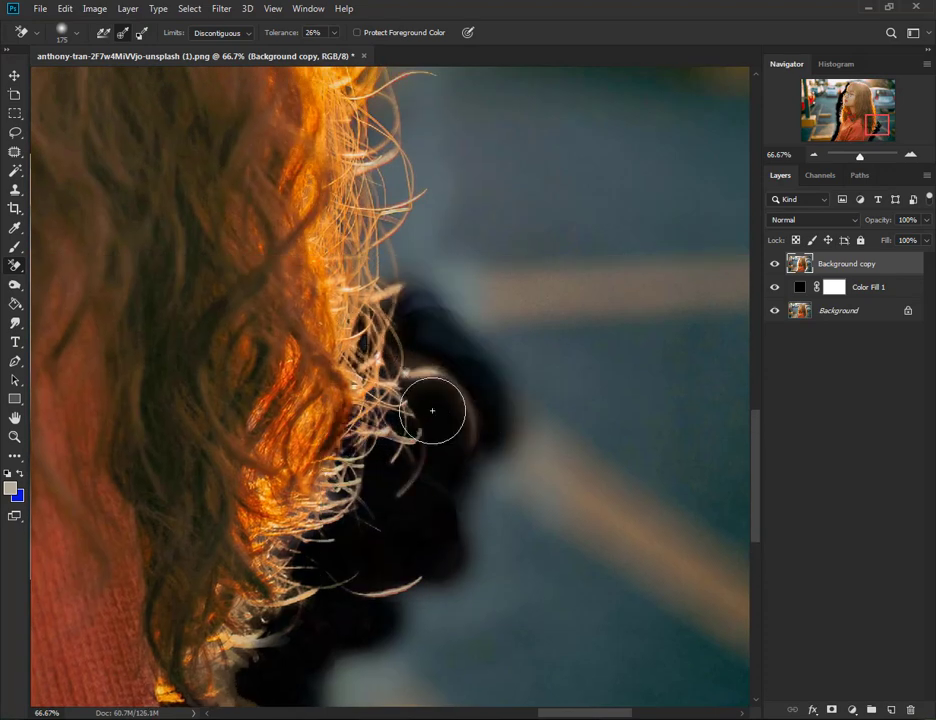
pyautogui.moveTo(470, 340); pyautogui.dragTo(516, 459)
pyautogui.moveTo(422, 400)
pyautogui.mouseDown()
pyautogui.moveTo(449, 393)
pyautogui.moveTo(547, 428)
pyautogui.moveTo(547, 389)
pyautogui.moveTo(520, 325)
pyautogui.moveTo(591, 449)
pyautogui.moveTo(485, 286)
pyautogui.moveTo(611, 381)
pyautogui.moveTo(608, 514)
pyautogui.moveTo(643, 606)
pyautogui.moveTo(628, 330)
pyautogui.moveTo(627, 443)
pyautogui.moveTo(581, 428)
pyautogui.moveTo(627, 501)
pyautogui.moveTo(562, 423)
pyautogui.moveTo(650, 426)
pyautogui.moveTo(690, 530)
pyautogui.mouseUp()
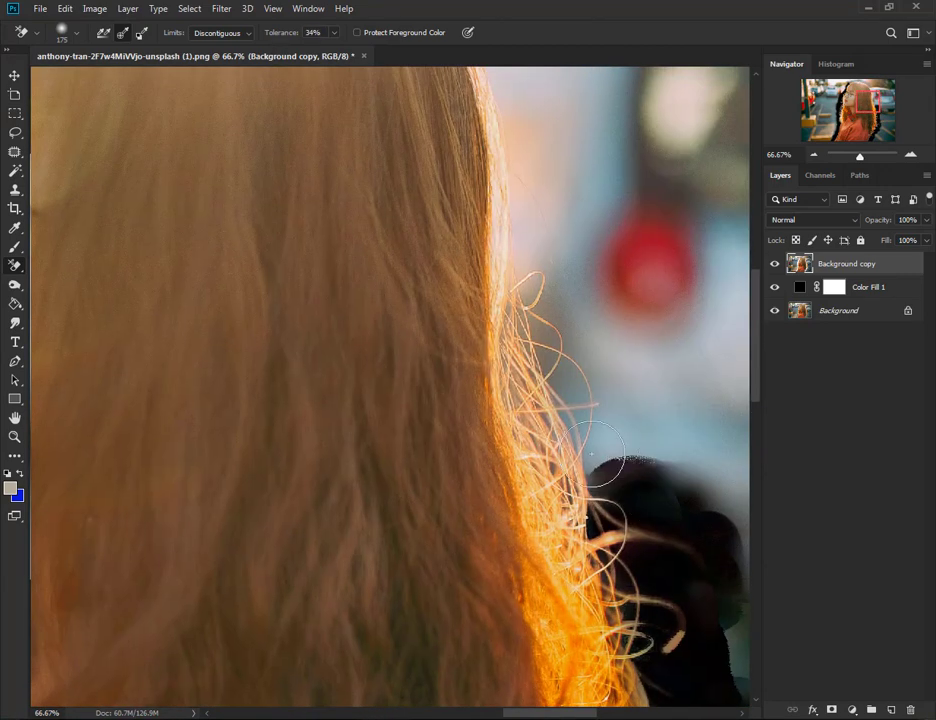
pyautogui.moveTo(600, 470)
pyautogui.mouseDown()
pyautogui.moveTo(560, 372)
pyautogui.moveTo(556, 274)
pyautogui.moveTo(654, 441)
pyautogui.moveTo(577, 380)
pyautogui.moveTo(682, 521)
pyautogui.mouseUp()
pyautogui.moveTo(562, 295); pyautogui.dragTo(547, 478)
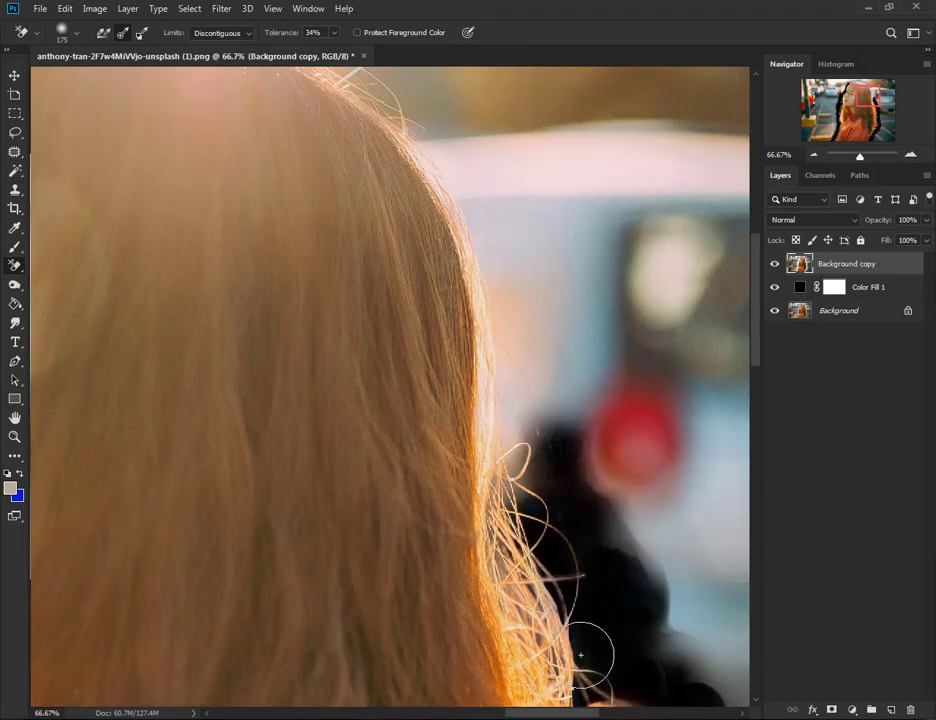
# - Zoom out to the whole photo and switch the eraser Limits to Contiguous
pyautogui.hotkey('ctrl', '-')
pyautogui.hotkey('ctrl', '-')
pyautogui.hotkey('ctrl', '-')
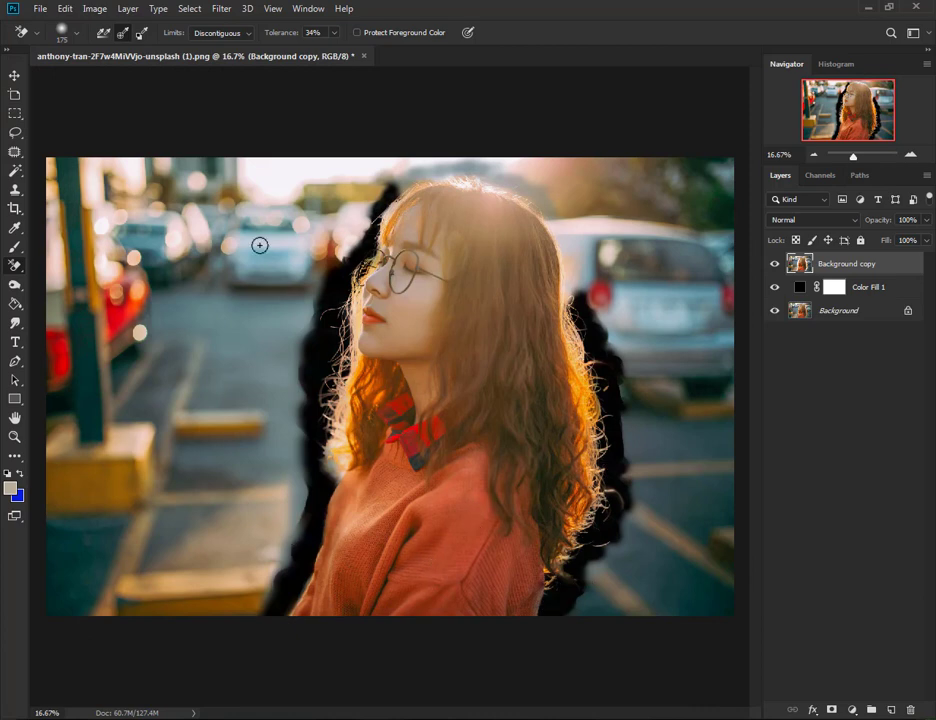
pyautogui.click(220, 33)
pyautogui.click(210, 48)
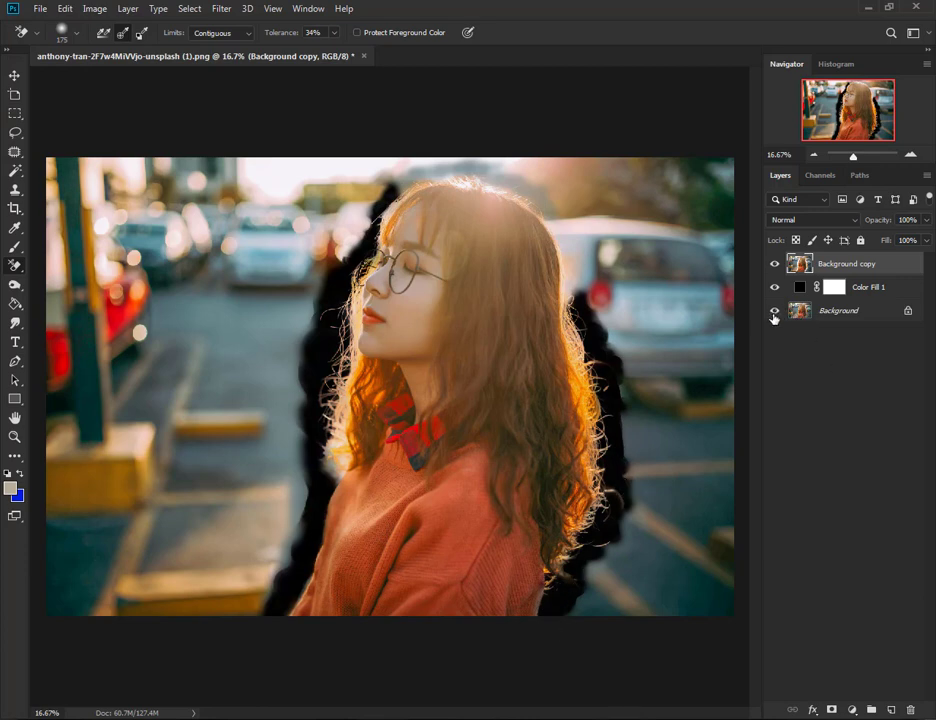
# - Hide Color Fill 1, set eraser tolerance to 25%, and zoom in on her hair
pyautogui.click(778, 289)
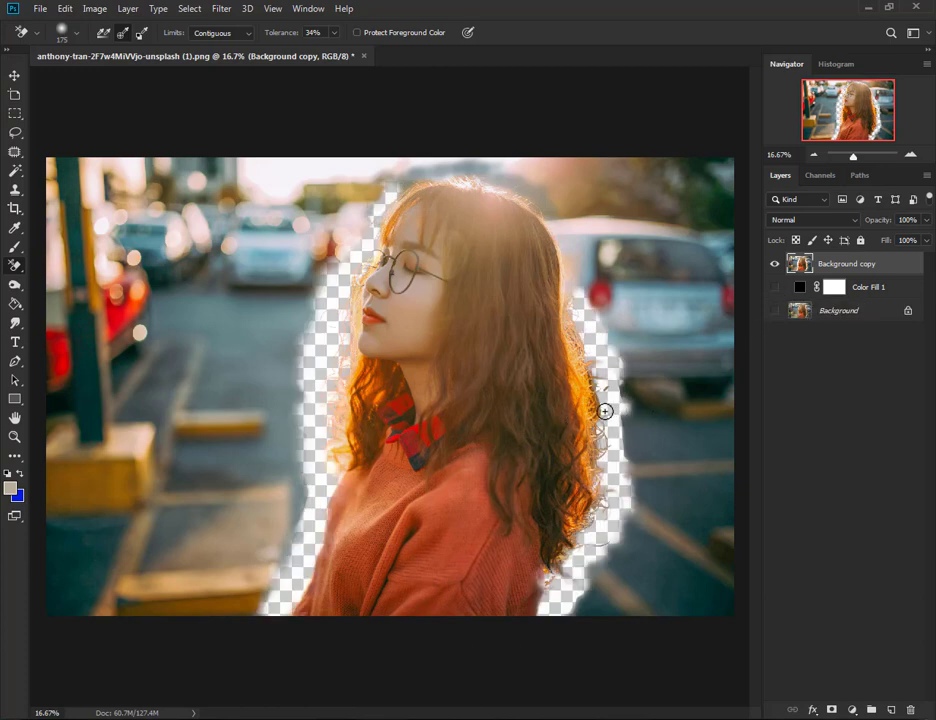
pyautogui.moveTo(291, 36); pyautogui.dragTo(284, 38)
pyautogui.hotkey('ctrl', '-')
pyautogui.hotkey('ctrl', '+')
pyautogui.hotkey('ctrl', '+')
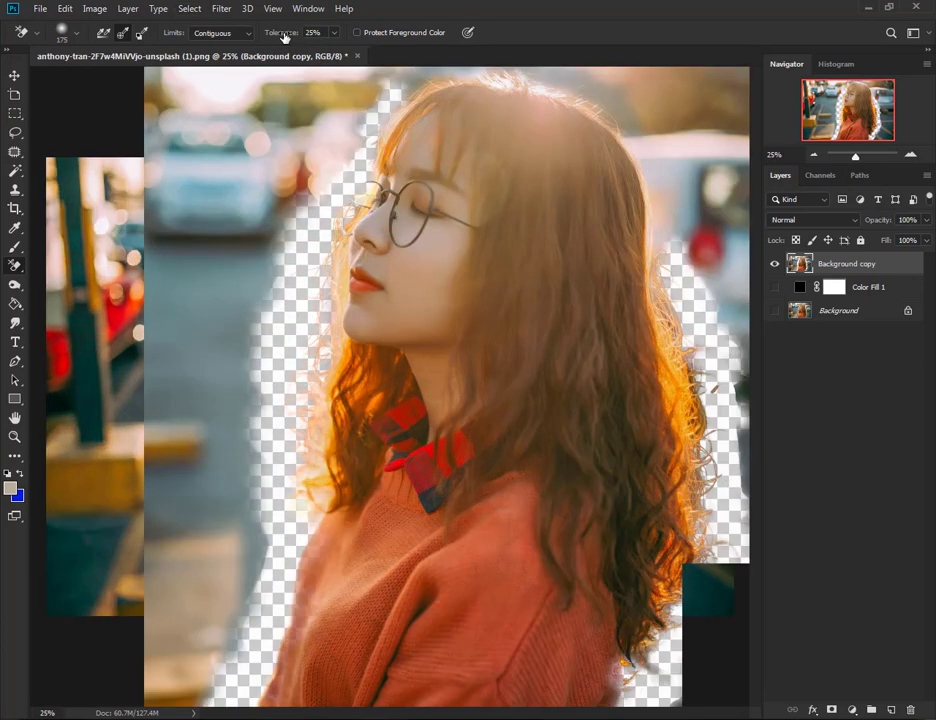
pyautogui.hotkey('ctrl', '+')
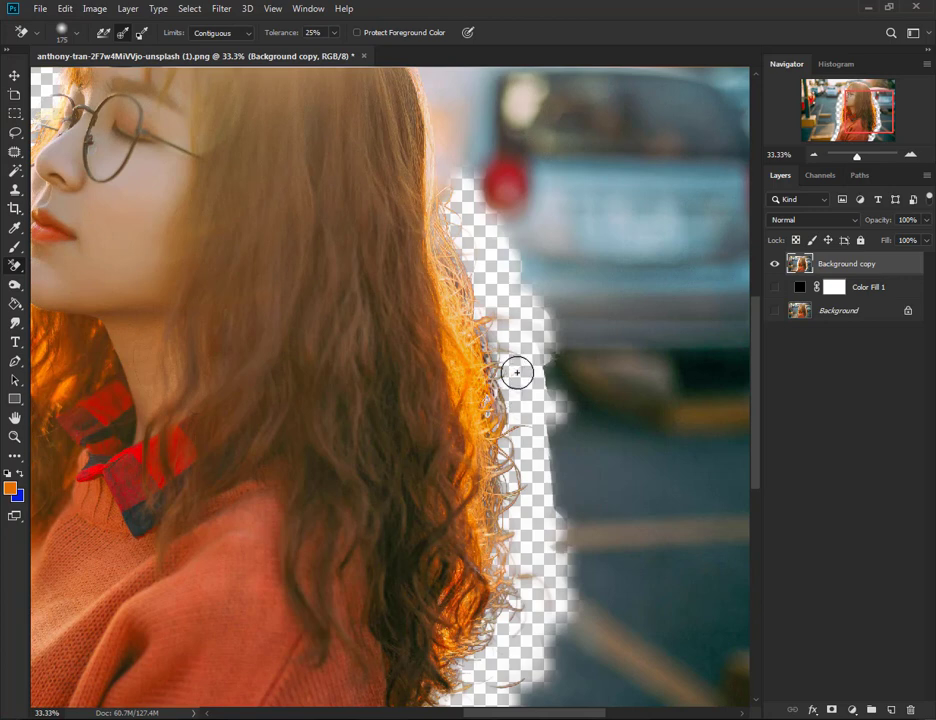
pyautogui.scroll(5, 517, 372)
# - Erase backdrop up the right side and above her head, then return Limits to Discontiguous
pyautogui.moveTo(477, 332); pyautogui.dragTo(485, 313)
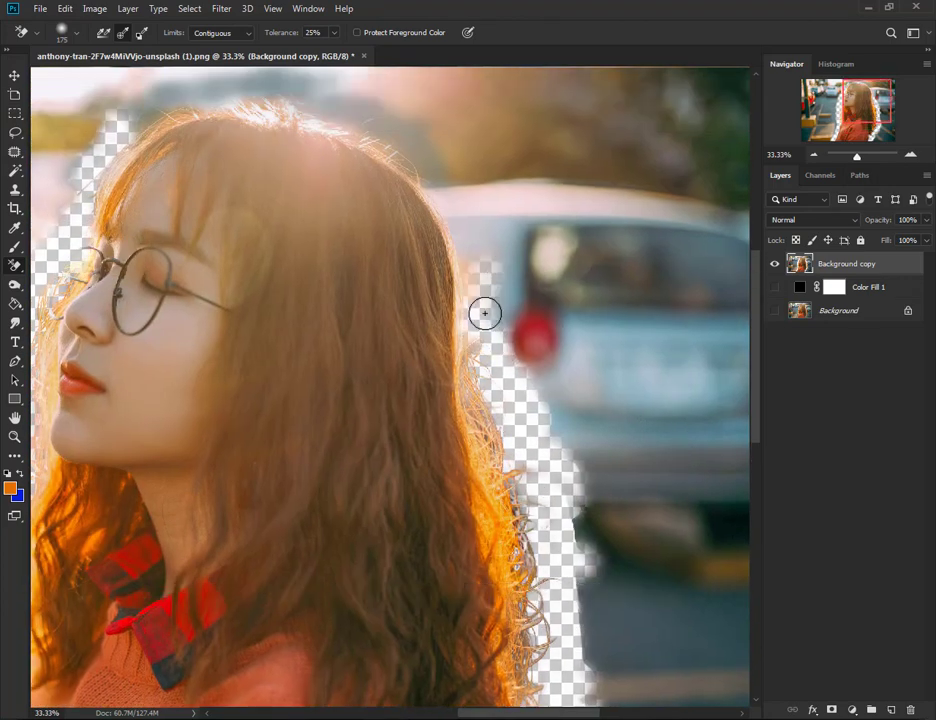
pyautogui.moveTo(462, 200); pyautogui.dragTo(478, 278)
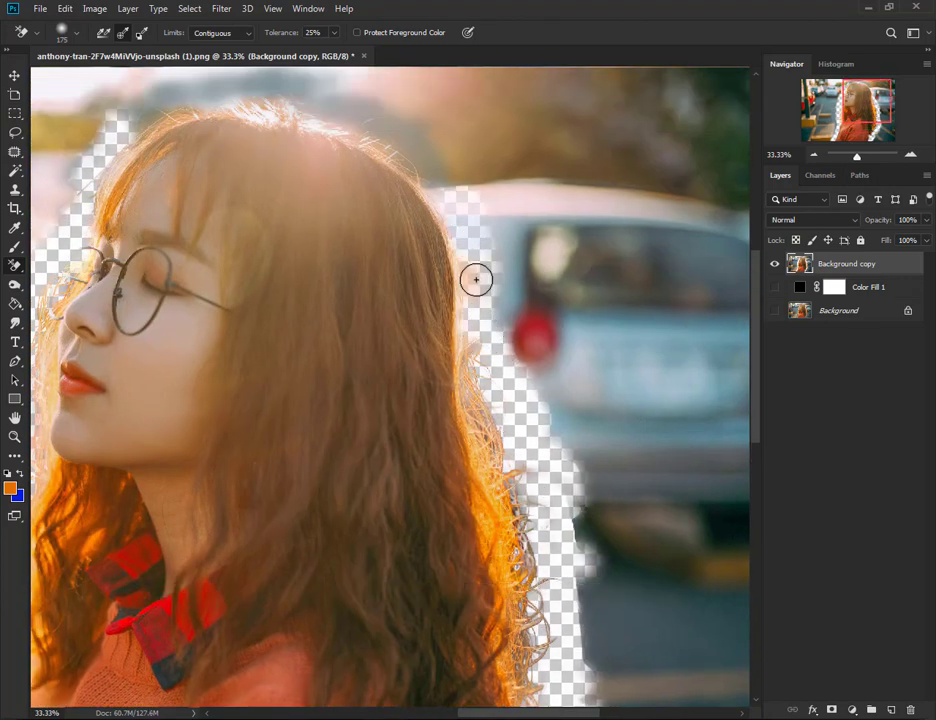
pyautogui.scroll(5, 490, 350)
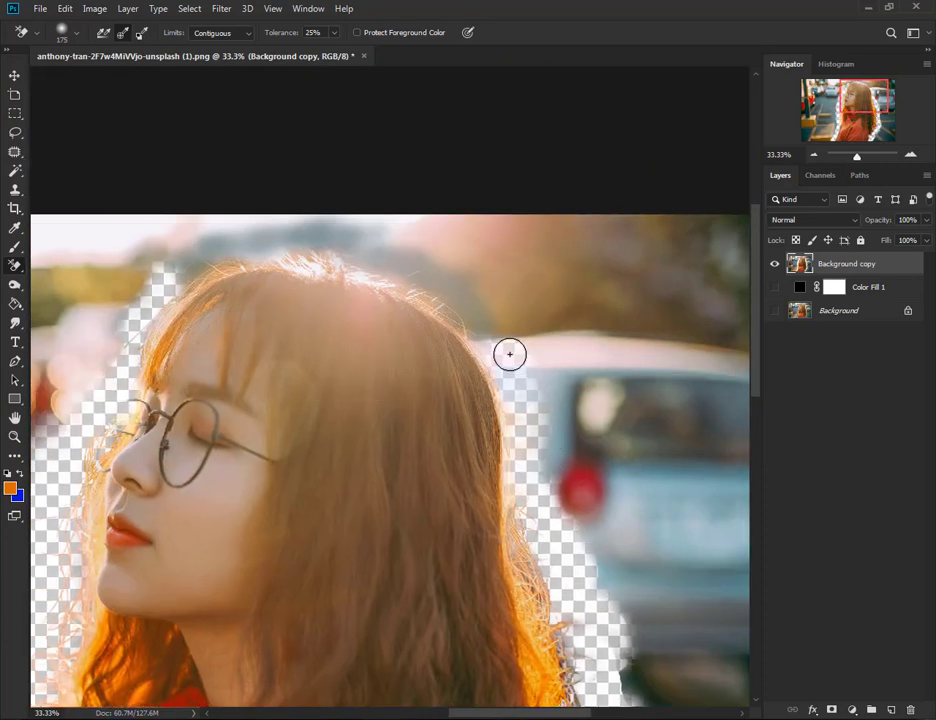
pyautogui.moveTo(460, 297); pyautogui.dragTo(471, 310)
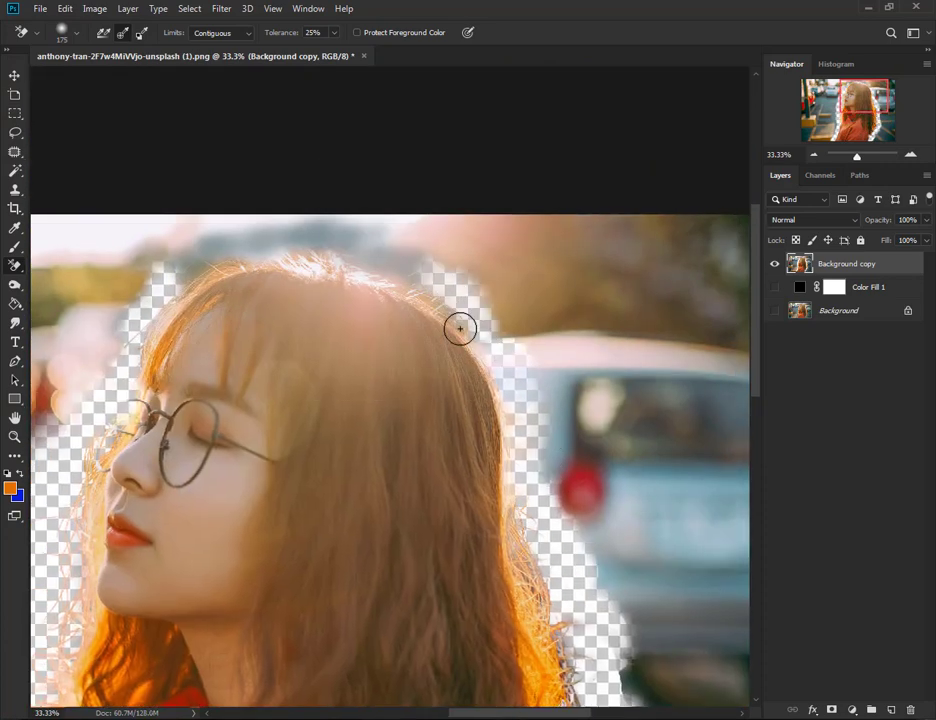
pyautogui.moveTo(410, 266); pyautogui.dragTo(302, 204)
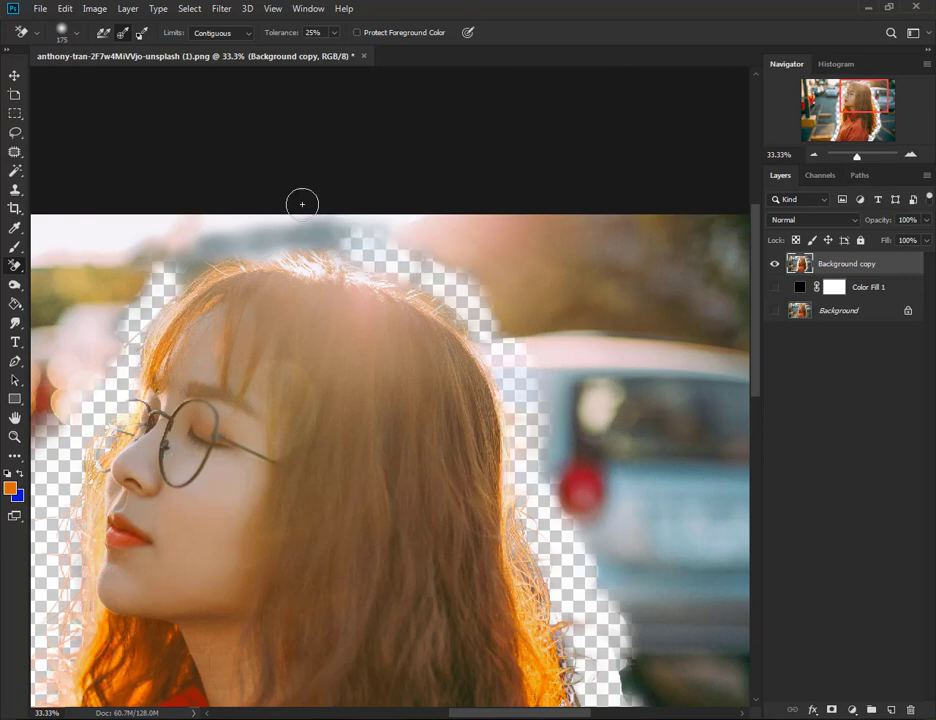
pyautogui.click(220, 33)
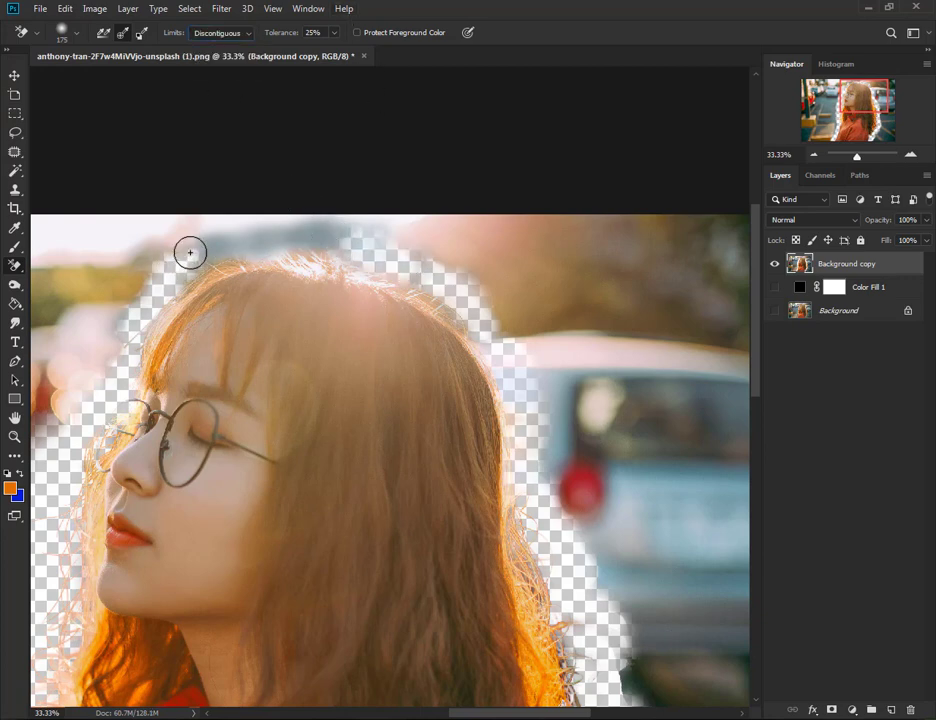
# - Erase the bright sky along the top of her hair, then zoom out to 16.7% to check the outline
pyautogui.moveTo(216, 242)
pyautogui.mouseDown()
pyautogui.moveTo(290, 226)
pyautogui.moveTo(363, 237)
pyautogui.mouseUp()
pyautogui.moveTo(276, 248)
pyautogui.mouseDown()
pyautogui.moveTo(282, 226)
pyautogui.moveTo(315, 236)
pyautogui.mouseUp()
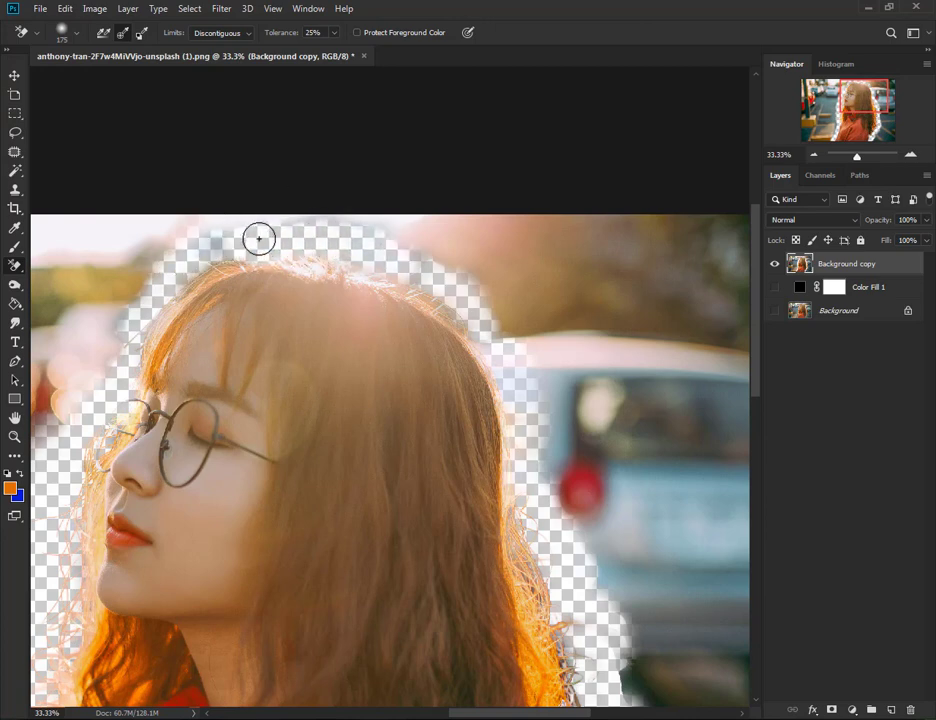
pyautogui.scroll(-1, 314, 318)
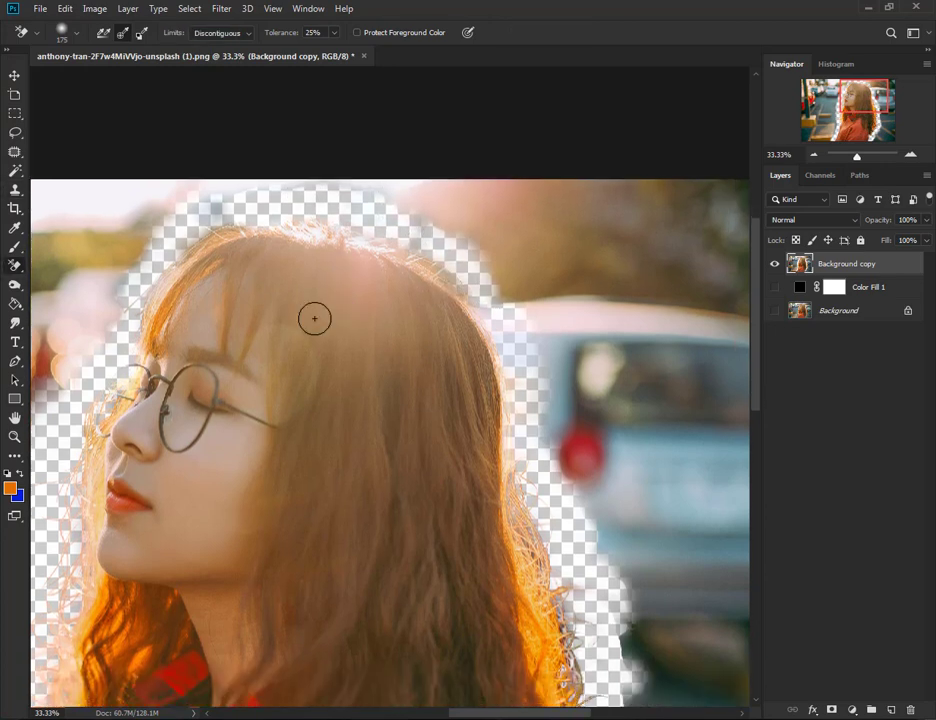
pyautogui.scroll(-1, 314, 318)
pyautogui.scroll(-1, 376, 384)
pyautogui.scroll(-1, 520, 450)
pyautogui.scroll(-1, 640, 520)
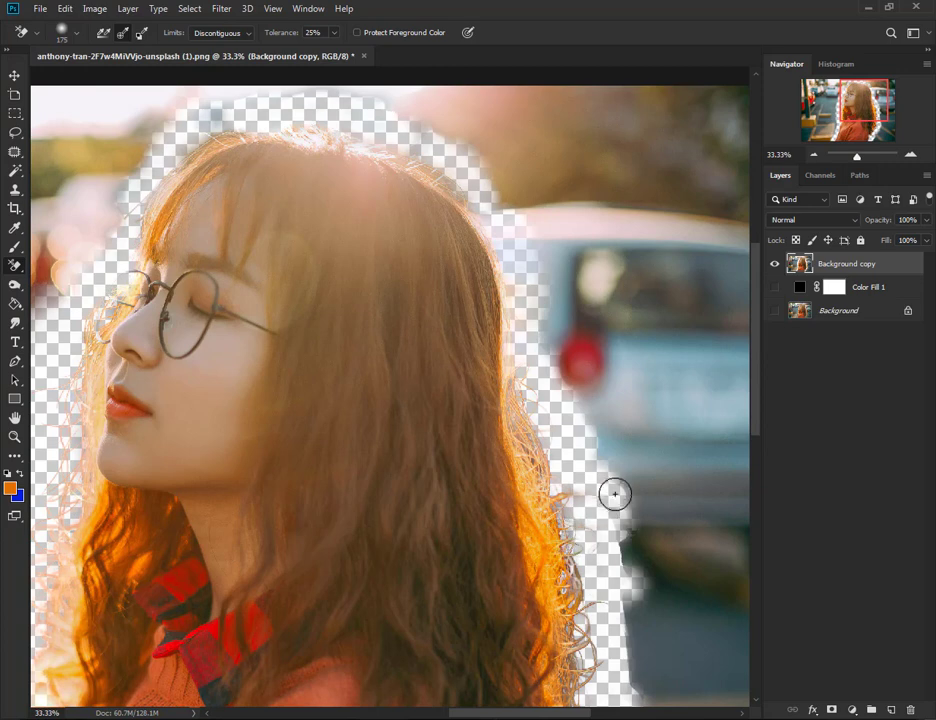
pyautogui.scroll(-1, 610, 485)
pyautogui.scroll(-1, 600, 472)
pyautogui.scroll(-2, 590, 466)
pyautogui.scroll(-1, 587, 465)
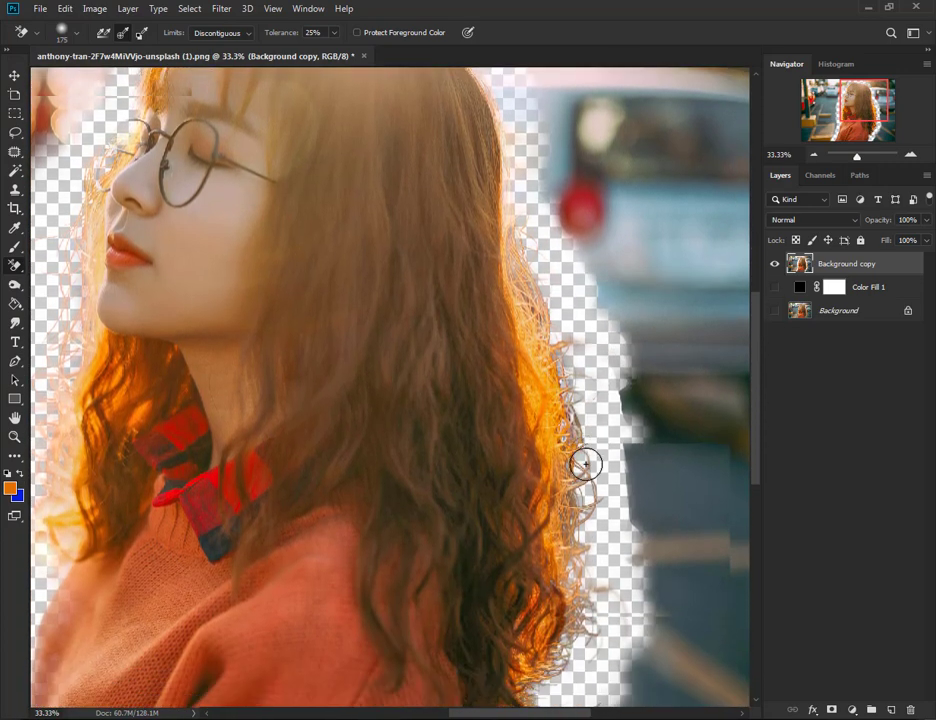
pyautogui.scroll(-1, 585, 459)
pyautogui.scroll(-2, 581, 453)
pyautogui.scroll(-1, 577, 449)
pyautogui.scroll(-1, 571, 455)
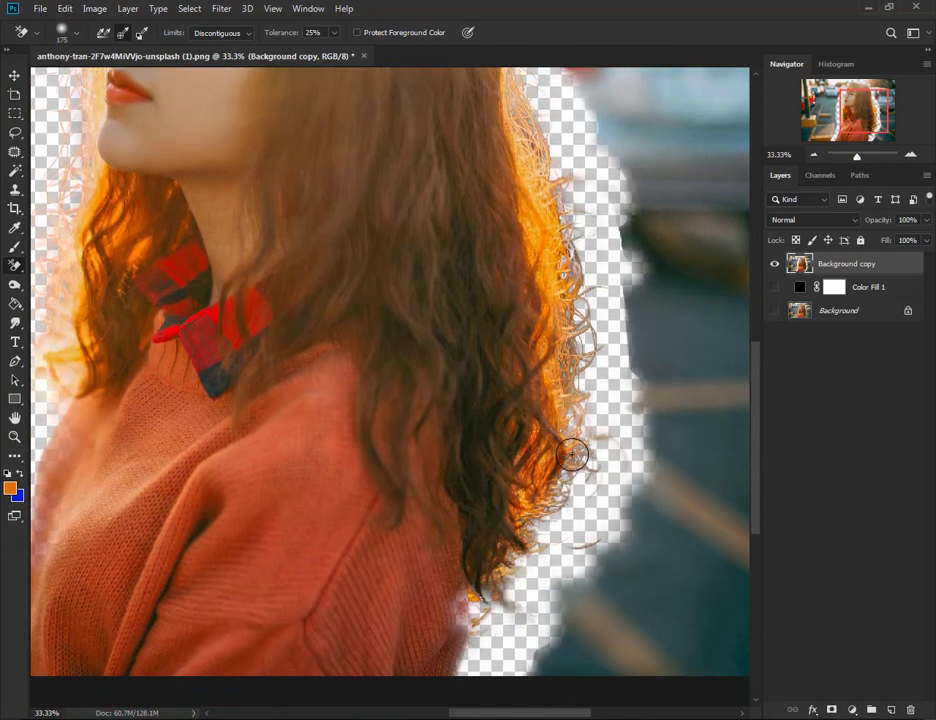
pyautogui.scroll(-1, 570, 455)
# - Fit the photo on screen and make Color Fill 1 visible again
pyautogui.scroll(-2, 570, 455)
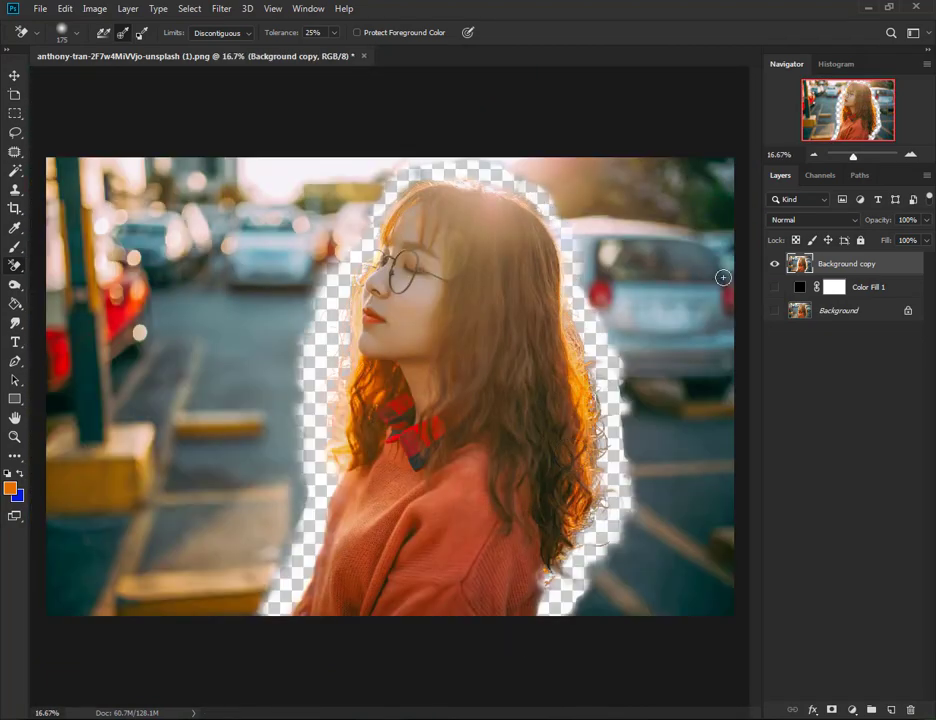
pyautogui.click(772, 288)
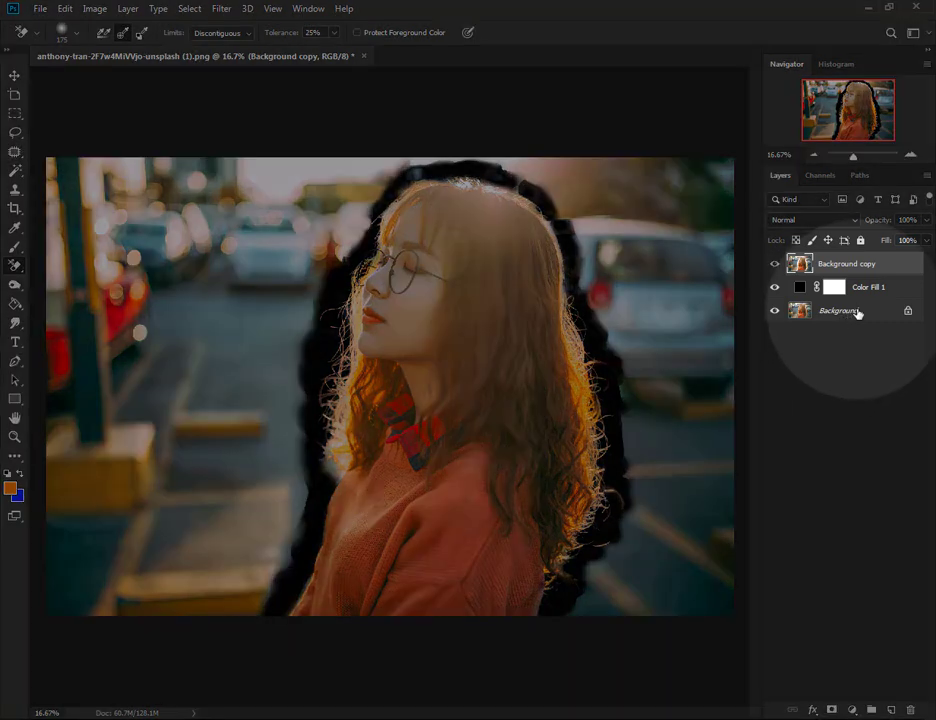
# - Put Background copy 2 above Color Fill 1, load Background copy's outline as a selection, and hide it
pyautogui.moveTo(853, 313); pyautogui.dragTo(893, 705)
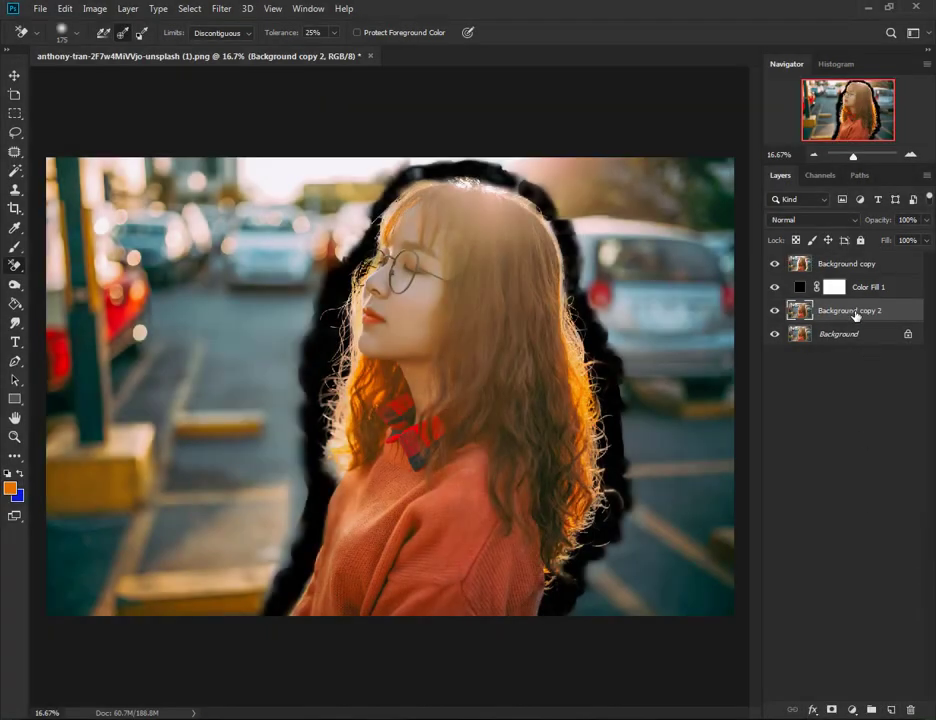
pyautogui.moveTo(855, 313); pyautogui.dragTo(849, 292)
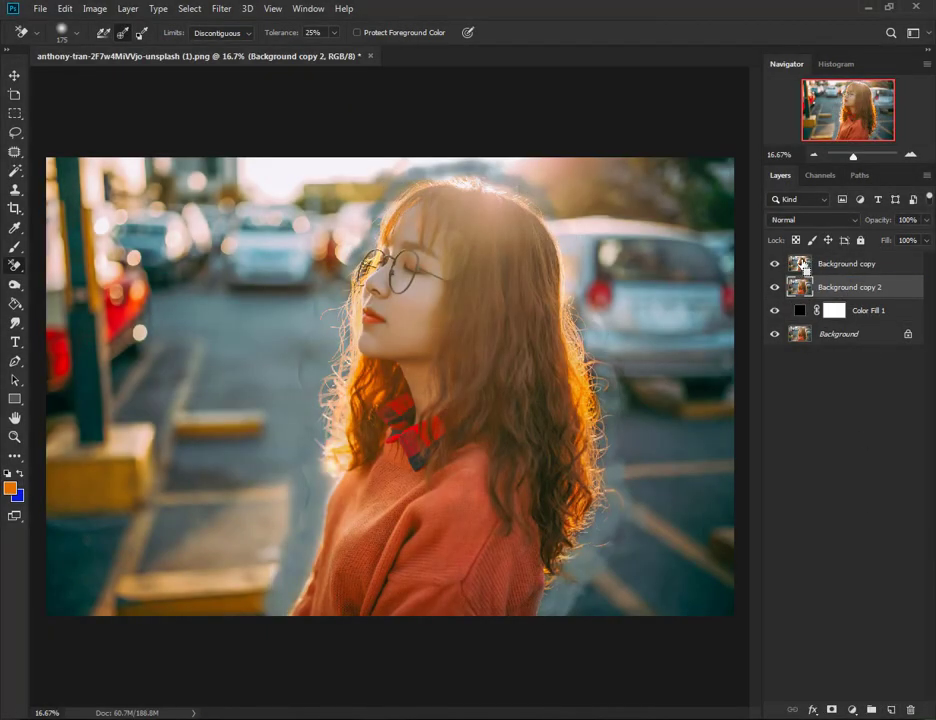
pyautogui.keyDown('ctrl'); pyautogui.click(803, 265); pyautogui.keyUp('ctrl')
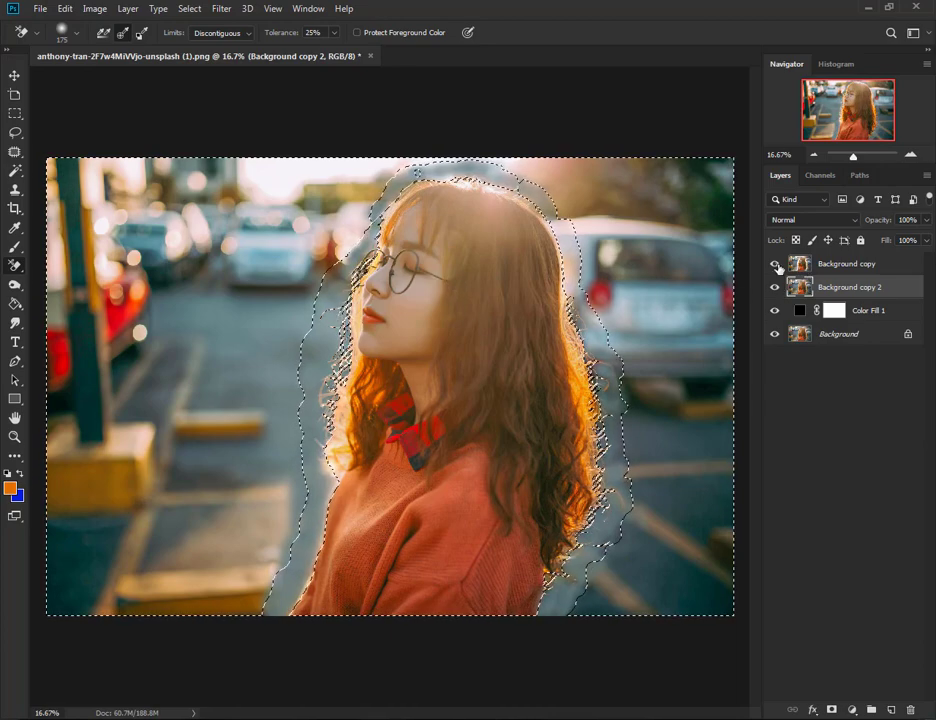
pyautogui.click(775, 264)
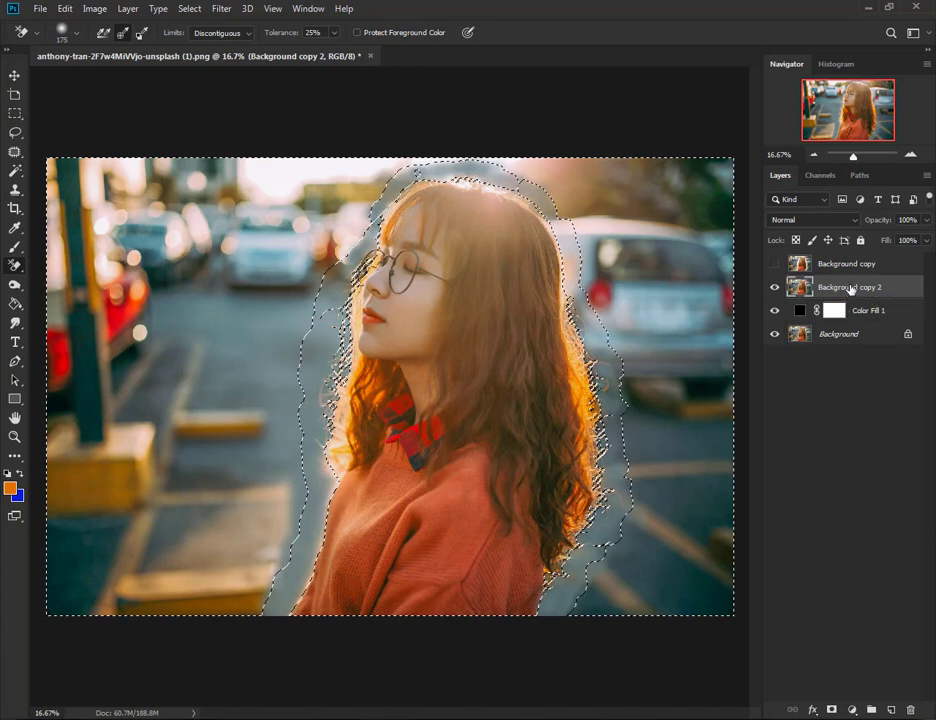
# - Add a selection mask to Background copy 2 and invert it so only the hair-edge band shows
pyautogui.click(831, 710)
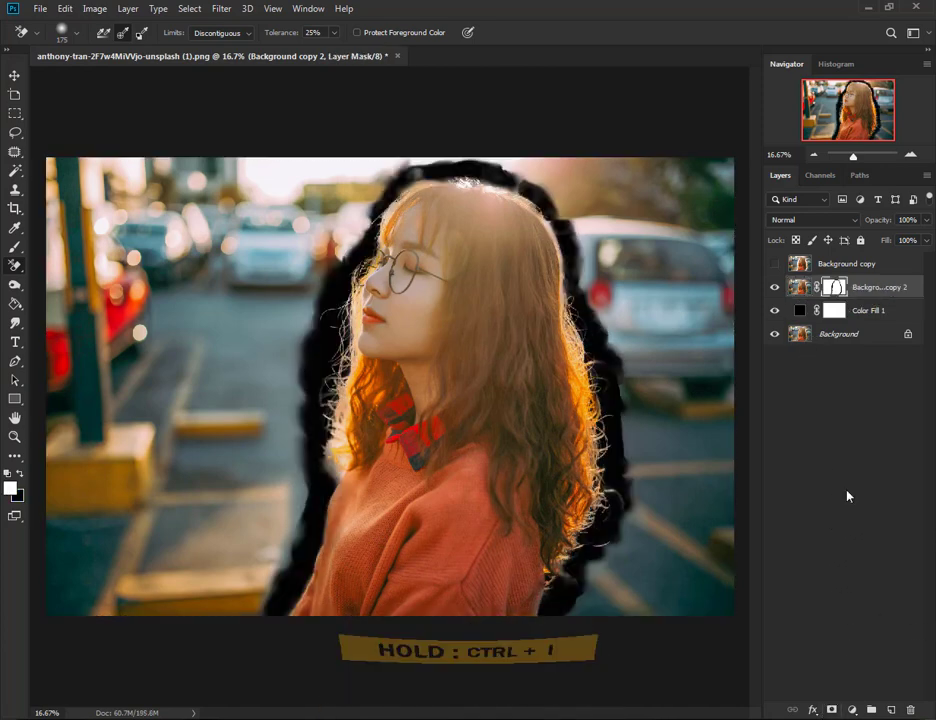
pyautogui.hotkey('ctrl', 'i')
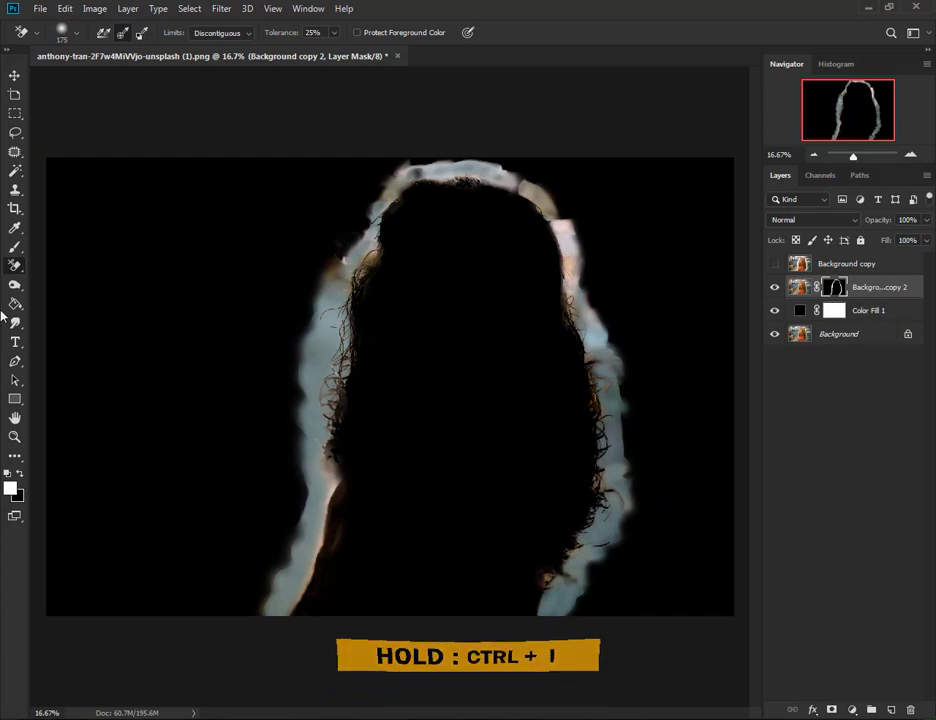
pyautogui.press('b')
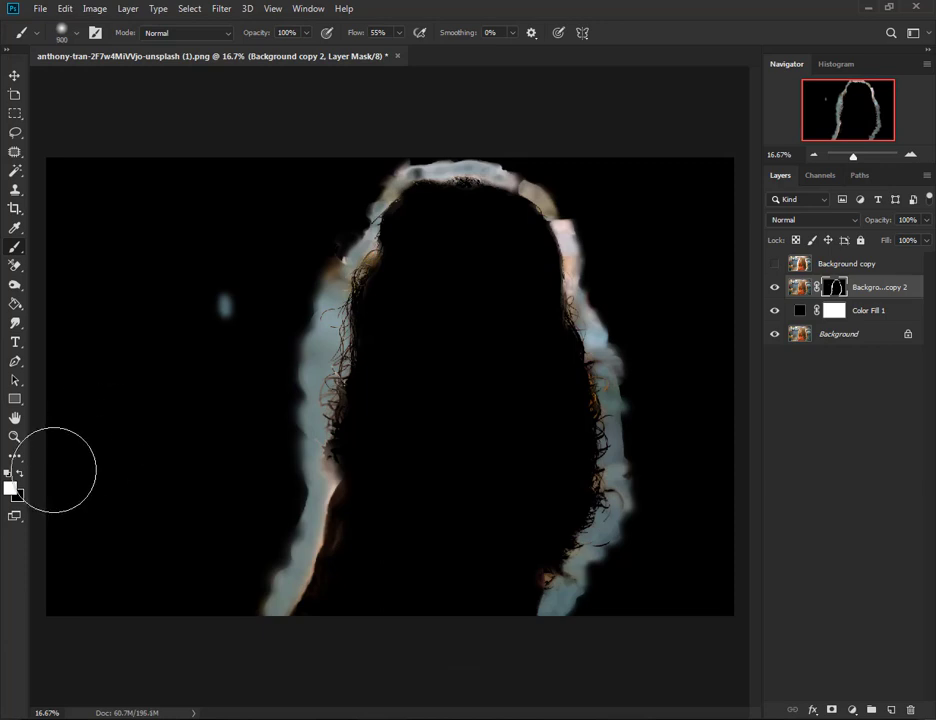
# - Paint white on the mask to reveal the street at left, top-left, right and above the car
pyautogui.click(224, 306)
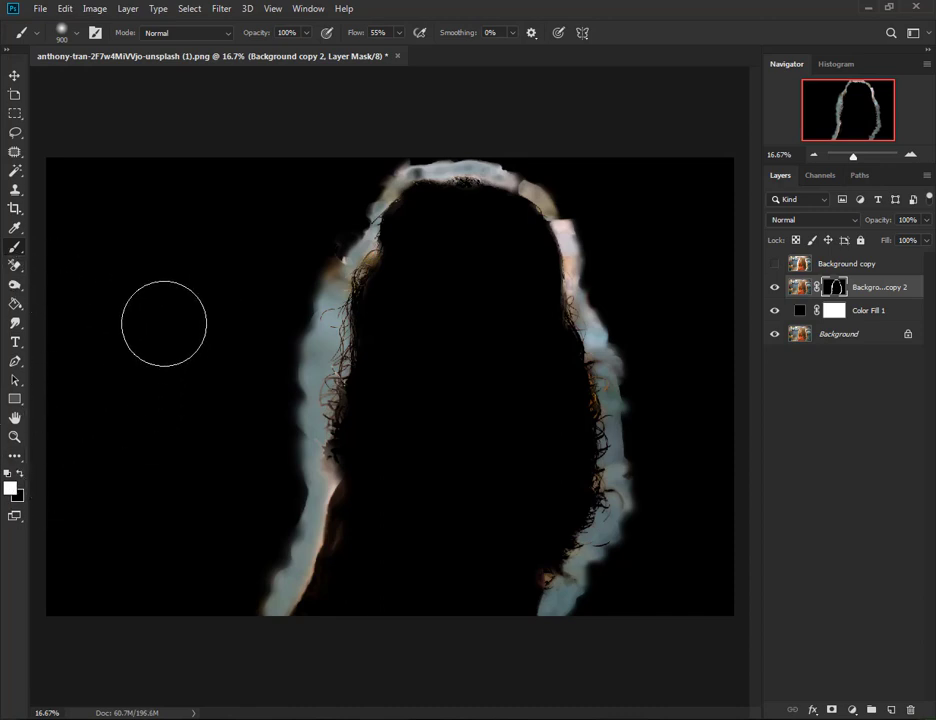
pyautogui.moveTo(163, 324); pyautogui.dragTo(121, 393)
pyautogui.rightClick(188, 405)
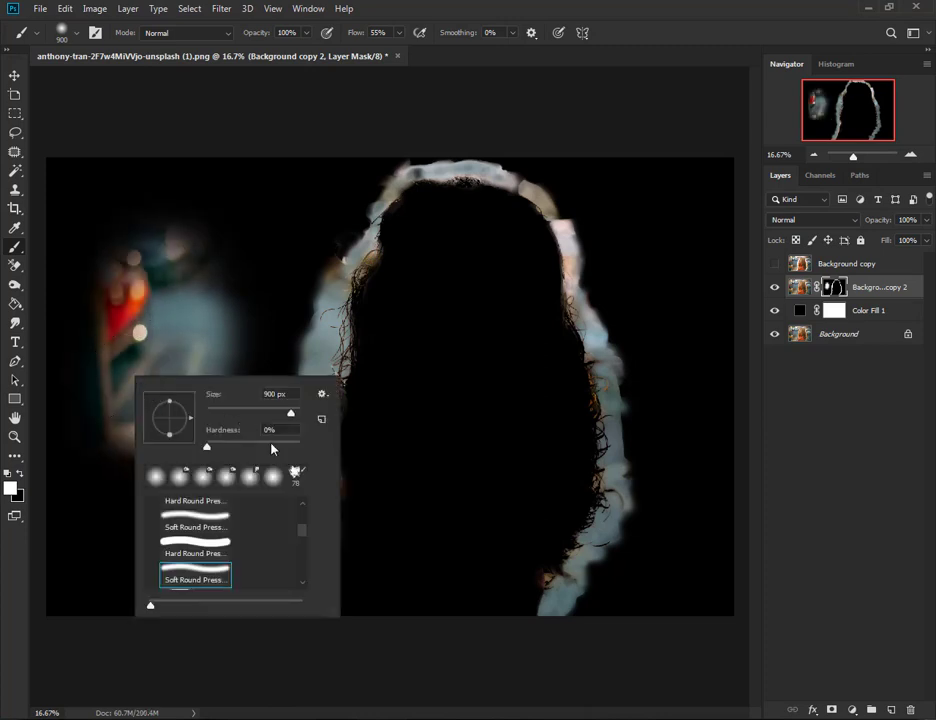
pyautogui.click(133, 310)
pyautogui.moveTo(65, 157)
pyautogui.mouseDown()
pyautogui.moveTo(178, 282)
pyautogui.moveTo(240, 226)
pyautogui.moveTo(318, 193)
pyautogui.moveTo(355, 138)
pyautogui.moveTo(272, 247)
pyautogui.moveTo(230, 376)
pyautogui.moveTo(251, 393)
pyautogui.moveTo(232, 522)
pyautogui.moveTo(255, 449)
pyautogui.moveTo(256, 342)
pyautogui.moveTo(89, 497)
pyautogui.moveTo(88, 355)
pyautogui.moveTo(115, 522)
pyautogui.moveTo(194, 579)
pyautogui.moveTo(218, 568)
pyautogui.moveTo(226, 581)
pyautogui.moveTo(251, 539)
pyautogui.moveTo(261, 473)
pyautogui.moveTo(222, 606)
pyautogui.mouseUp()
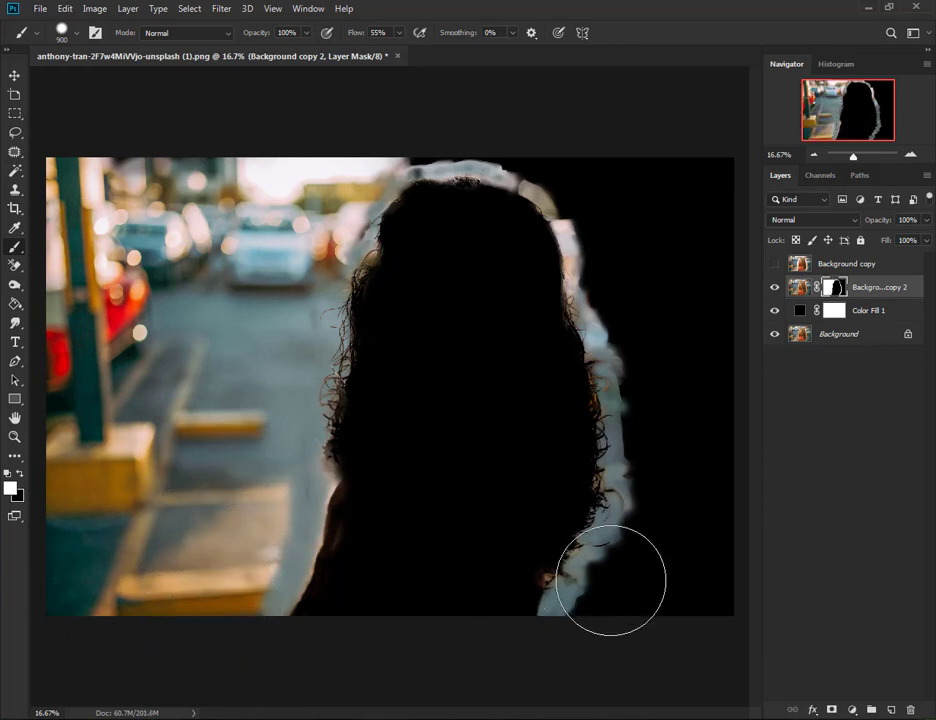
pyautogui.moveTo(638, 607)
pyautogui.mouseDown()
pyautogui.moveTo(637, 591)
pyautogui.moveTo(600, 633)
pyautogui.moveTo(681, 455)
pyautogui.moveTo(704, 547)
pyautogui.moveTo(650, 397)
pyautogui.moveTo(676, 387)
pyautogui.moveTo(675, 397)
pyautogui.moveTo(662, 324)
pyautogui.moveTo(635, 295)
pyautogui.moveTo(591, 167)
pyautogui.moveTo(537, 121)
pyautogui.moveTo(460, 114)
pyautogui.mouseUp()
pyautogui.hotkey('ctrl', 'z')
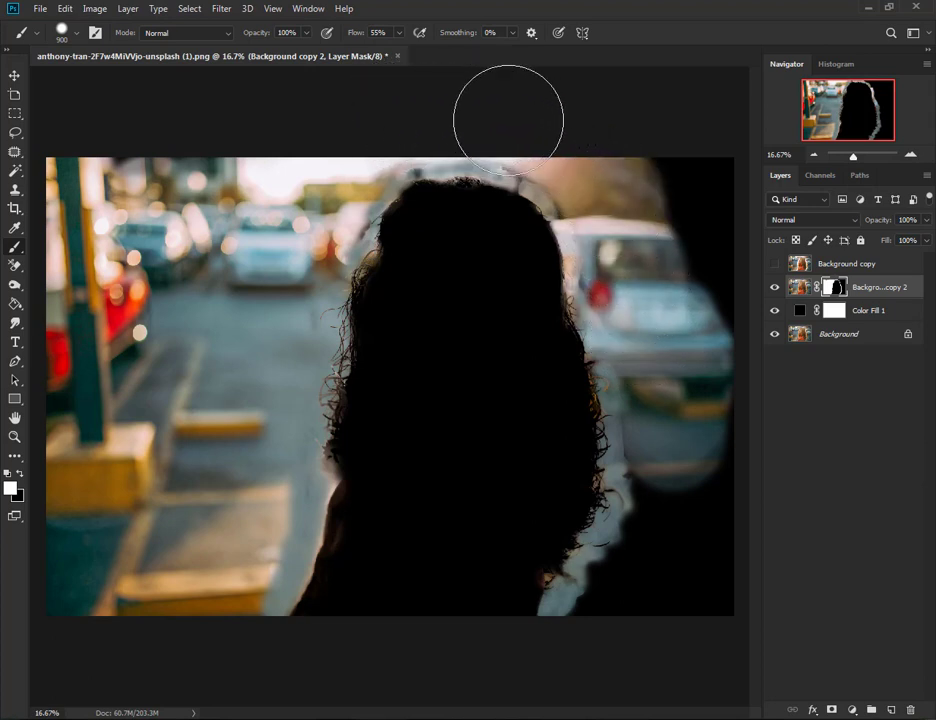
pyautogui.moveTo(548, 127)
pyautogui.mouseDown()
pyautogui.moveTo(602, 184)
pyautogui.moveTo(552, 142)
pyautogui.moveTo(624, 190)
pyautogui.moveTo(689, 184)
pyautogui.moveTo(705, 540)
pyautogui.moveTo(662, 470)
pyautogui.moveTo(668, 435)
pyautogui.moveTo(630, 605)
pyautogui.moveTo(605, 564)
pyautogui.moveTo(626, 564)
pyautogui.moveTo(626, 585)
pyautogui.moveTo(666, 582)
pyautogui.mouseUp()
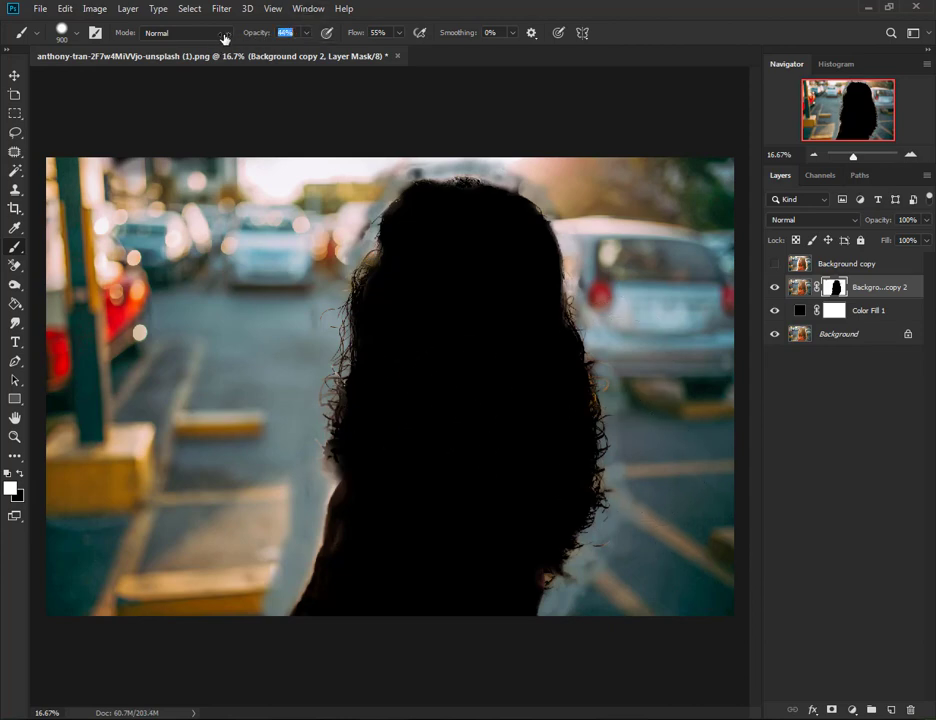
# - Change the brush size to 291 px and the hardness to 88%
pyautogui.rightClick(224, 163)
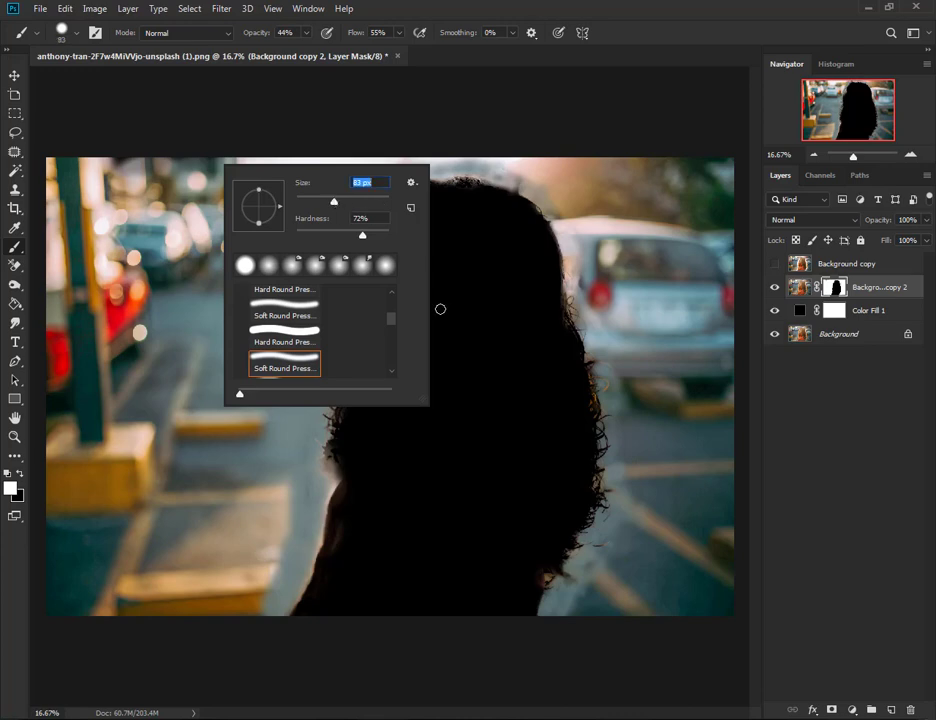
pyautogui.click(379, 236)
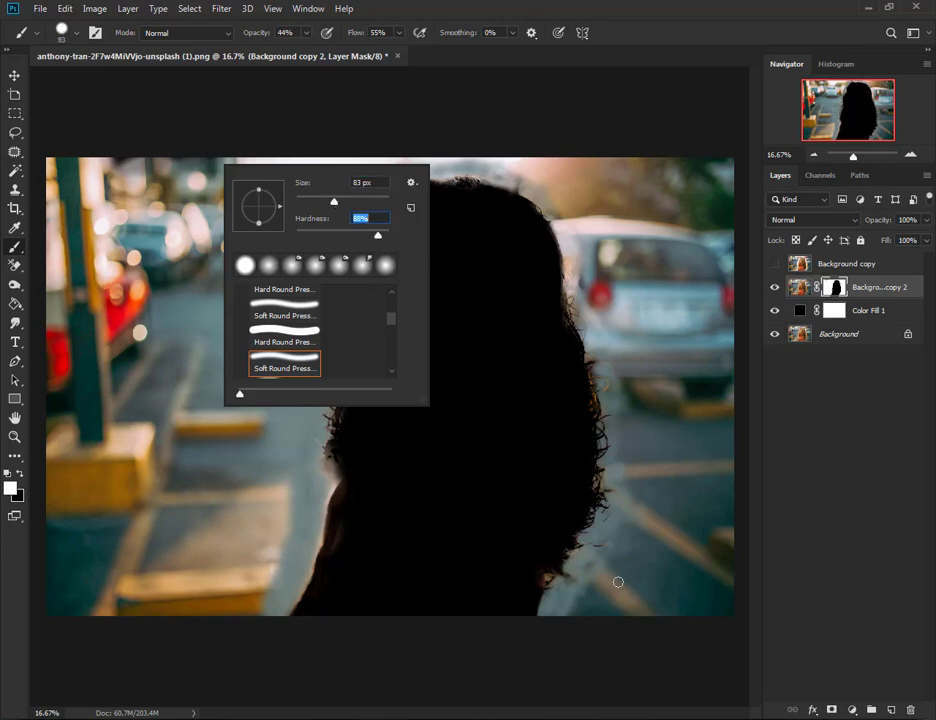
pyautogui.click(370, 200)
pyautogui.press('Return')
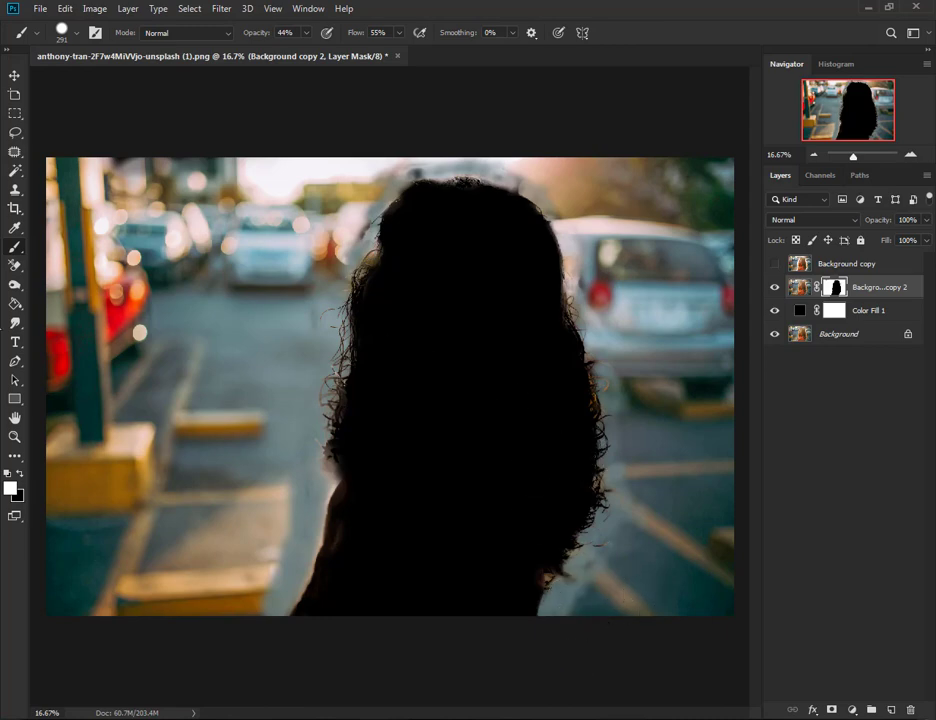
# - Set up the Burn tool with Shadows range, a 417 px brush and 6% exposure
pyautogui.click(15, 287)
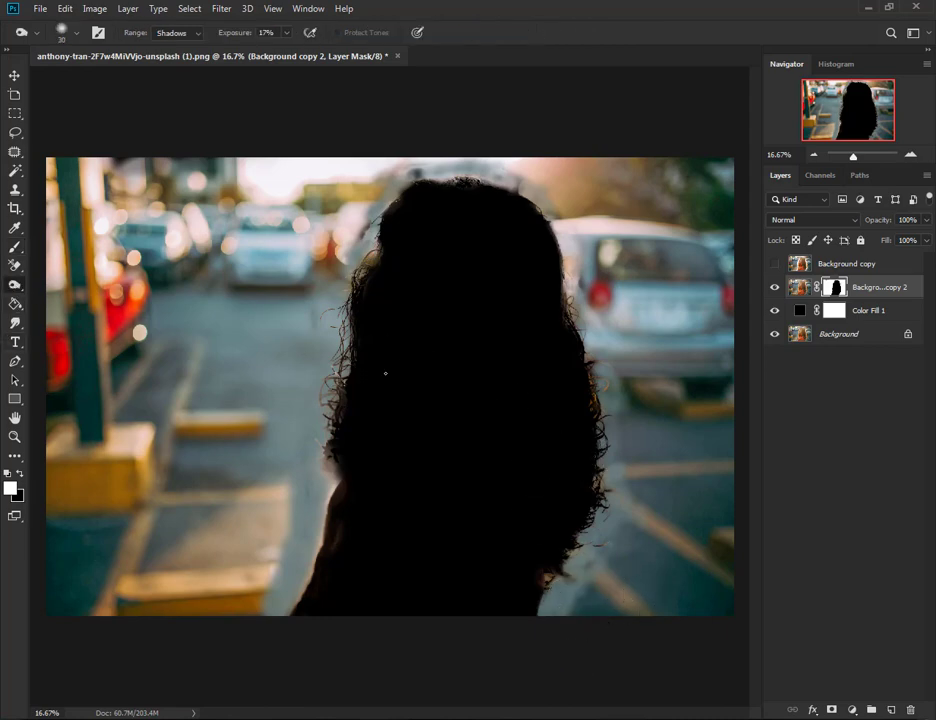
pyautogui.rightClick(381, 362)
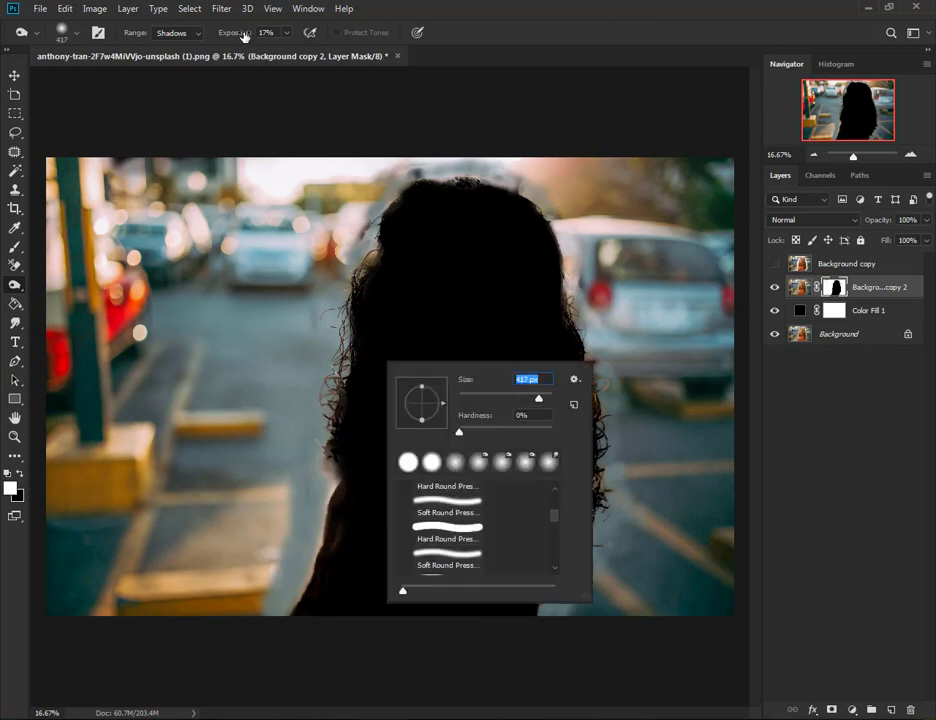
pyautogui.press('Return')
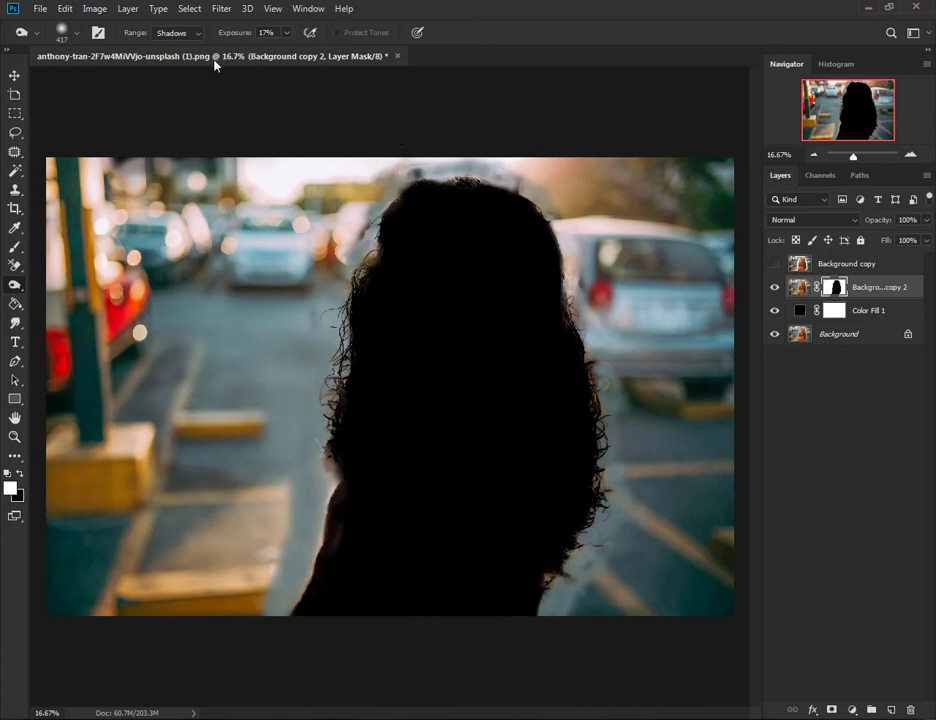
pyautogui.moveTo(236, 35); pyautogui.dragTo(227, 40)
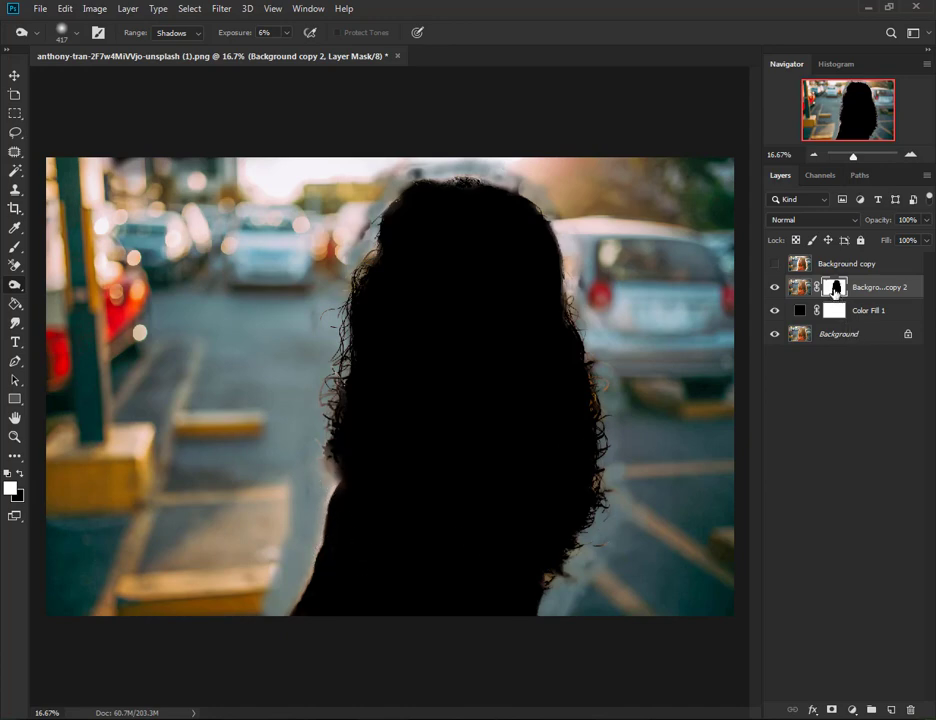
# - Preview the woman by inverting the mask, then restore the silhouette
pyautogui.keyDown('ctrl'); pyautogui.click(835, 292); pyautogui.keyUp('ctrl')
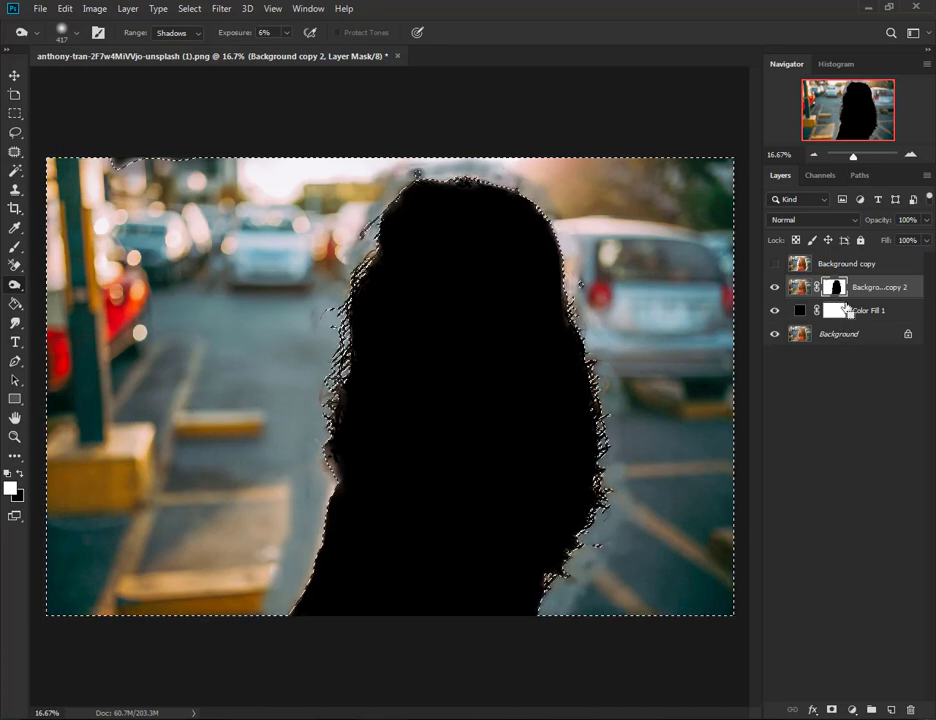
pyautogui.hotkey('ctrl', 'd')
pyautogui.hotkey('ctrl', 'i')
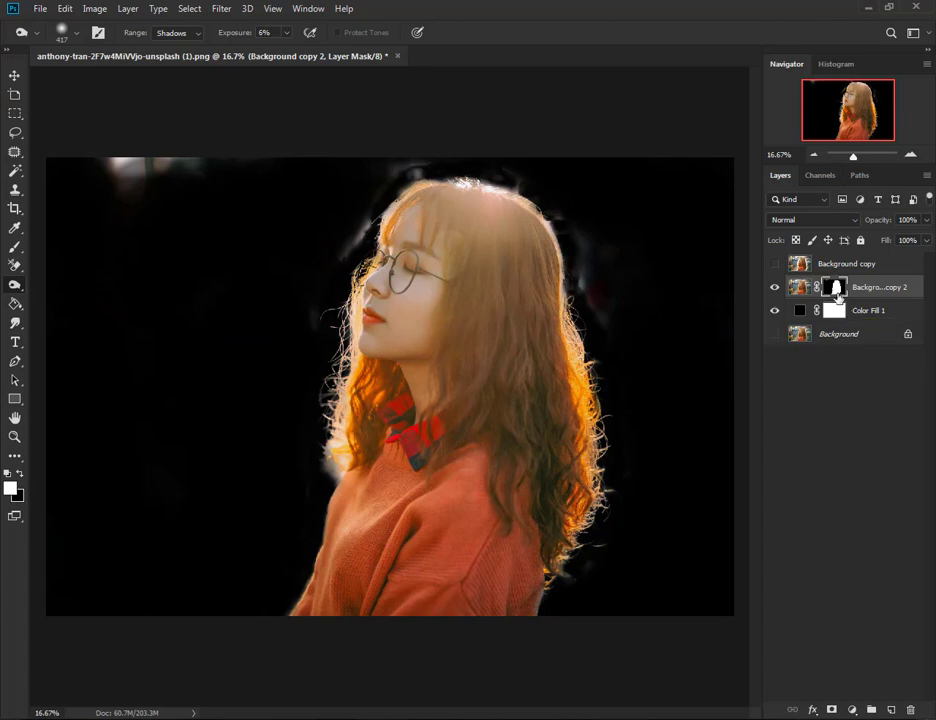
pyautogui.hotkey('ctrl', 'i')
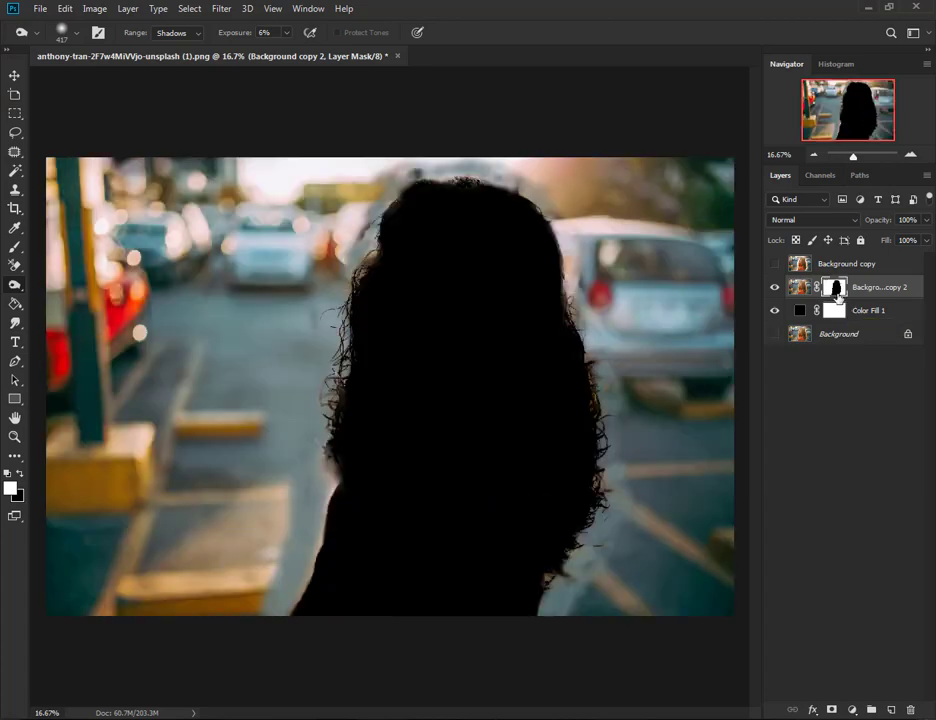
# - Burn the light hair-edge halo at 32% exposure, then invert the mask to show the woman on black
pyautogui.hotkey('ctrl', '+')
pyautogui.hotkey('ctrl', '+')
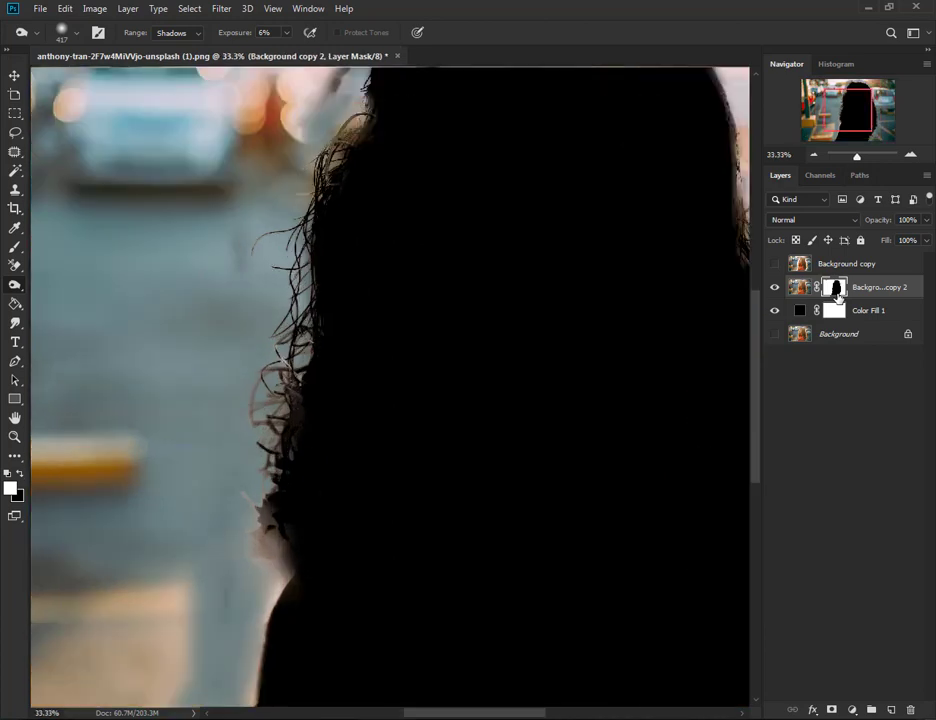
pyautogui.moveTo(524, 319); pyautogui.dragTo(528, 338)
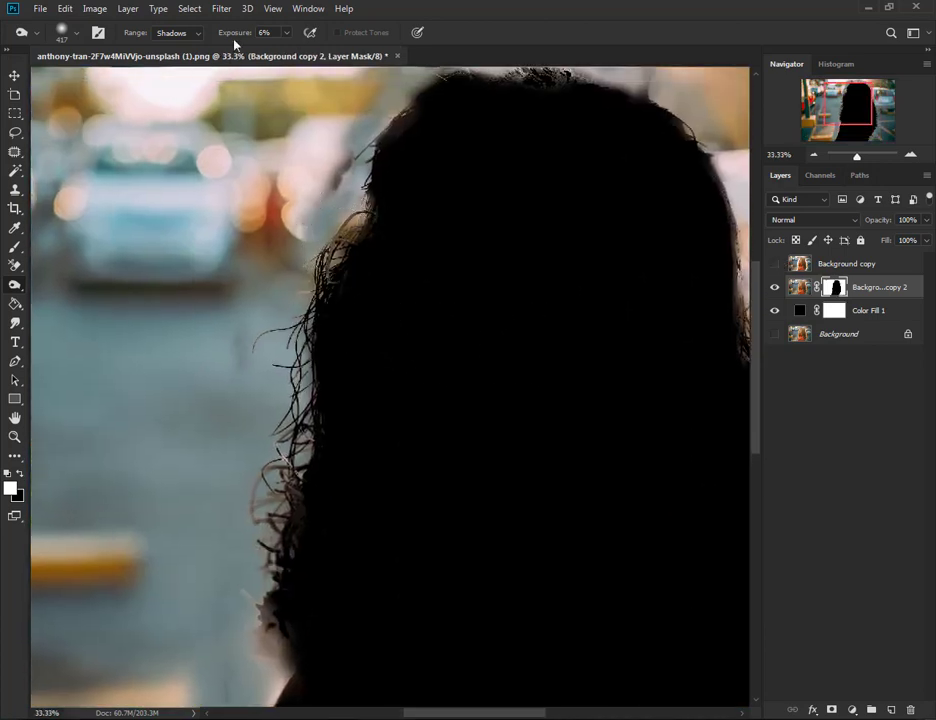
pyautogui.moveTo(238, 38); pyautogui.dragTo(290, 40)
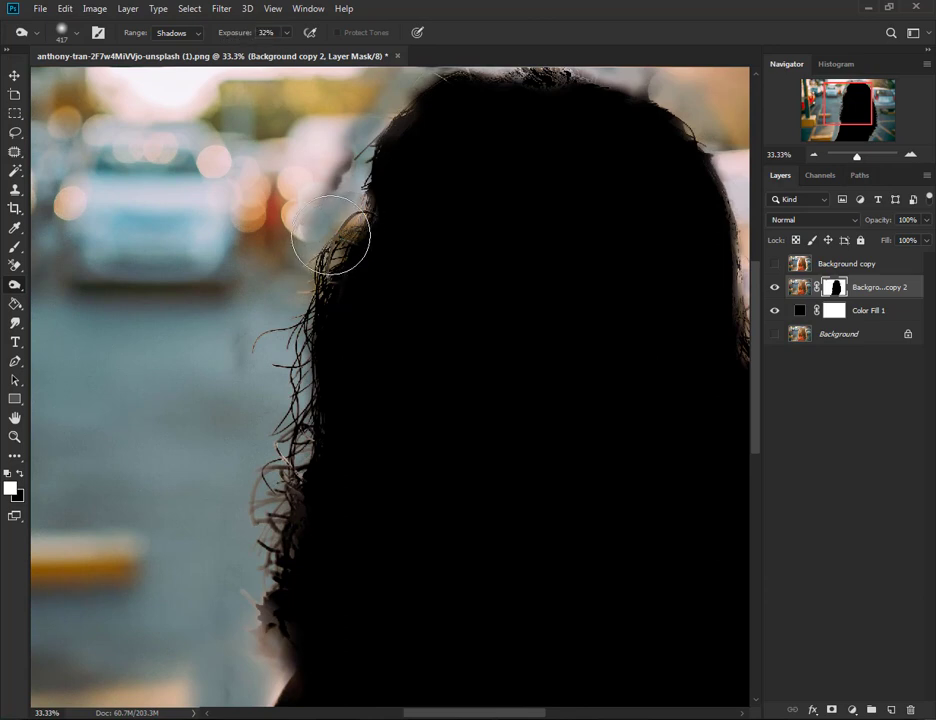
pyautogui.moveTo(347, 214)
pyautogui.mouseDown()
pyautogui.moveTo(357, 238)
pyautogui.moveTo(355, 209)
pyautogui.moveTo(313, 258)
pyautogui.mouseUp()
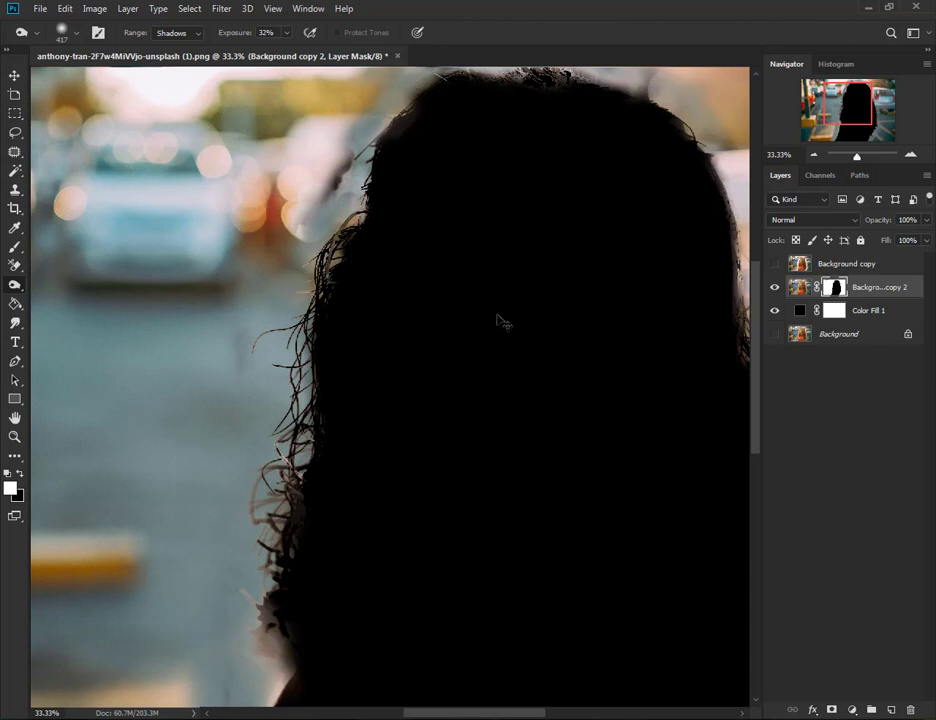
pyautogui.hotkey('ctrl', 'i')
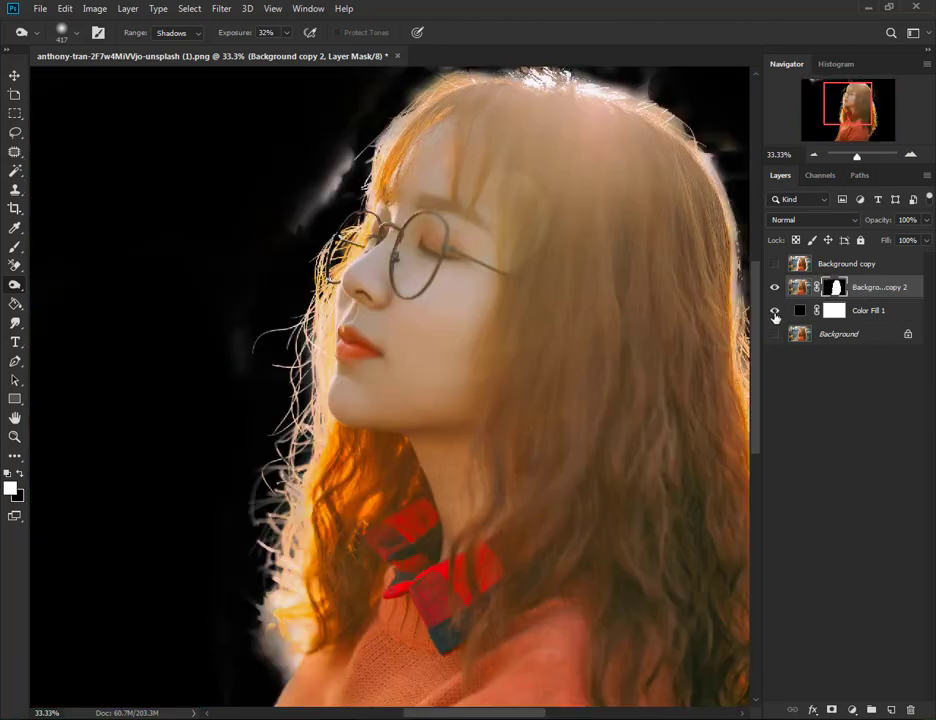
# - Brush on the mask to the left of the face, near the photo's top edge
pyautogui.moveTo(587, 313)
pyautogui.mouseDown()
pyautogui.moveTo(524, 363)
pyautogui.moveTo(529, 391)
pyautogui.moveTo(483, 431)
pyautogui.mouseUp()
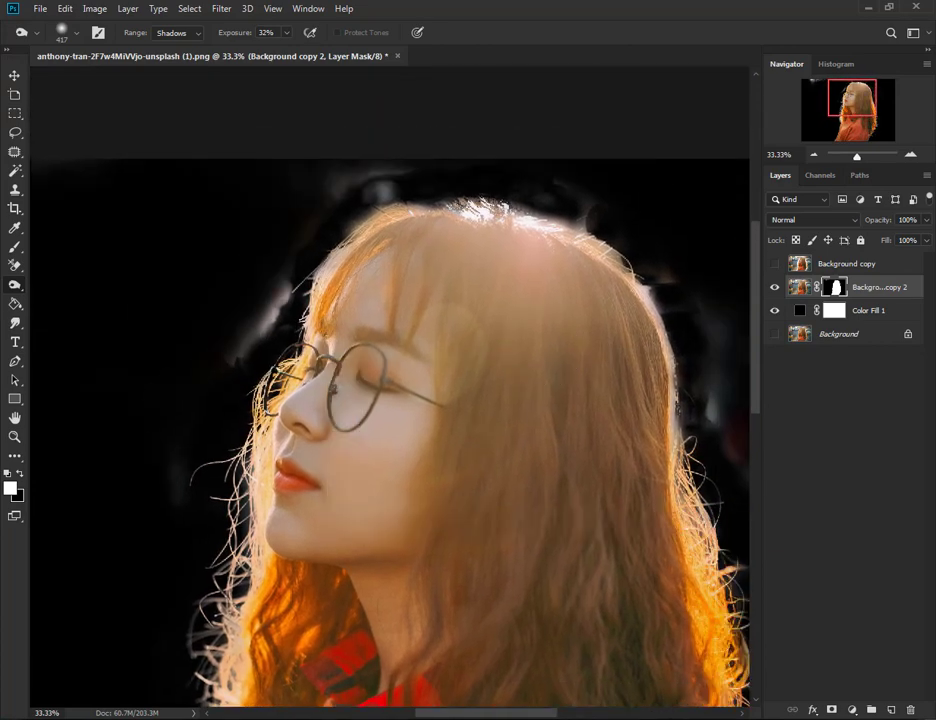
pyautogui.click(14, 246)
pyautogui.moveTo(180, 386)
pyautogui.mouseDown()
pyautogui.moveTo(161, 442)
pyautogui.moveTo(180, 413)
pyautogui.mouseUp()
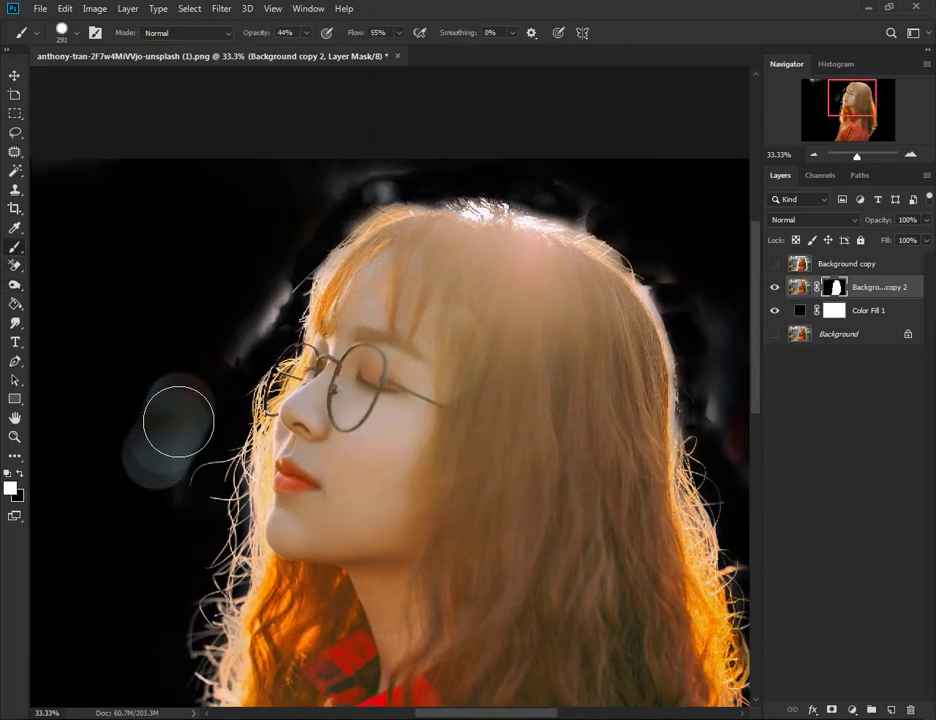
# - Paint black at 100% opacity over the glow left of the face and around the head
pyautogui.hotkey('ctrl', 'z')
pyautogui.press('x')
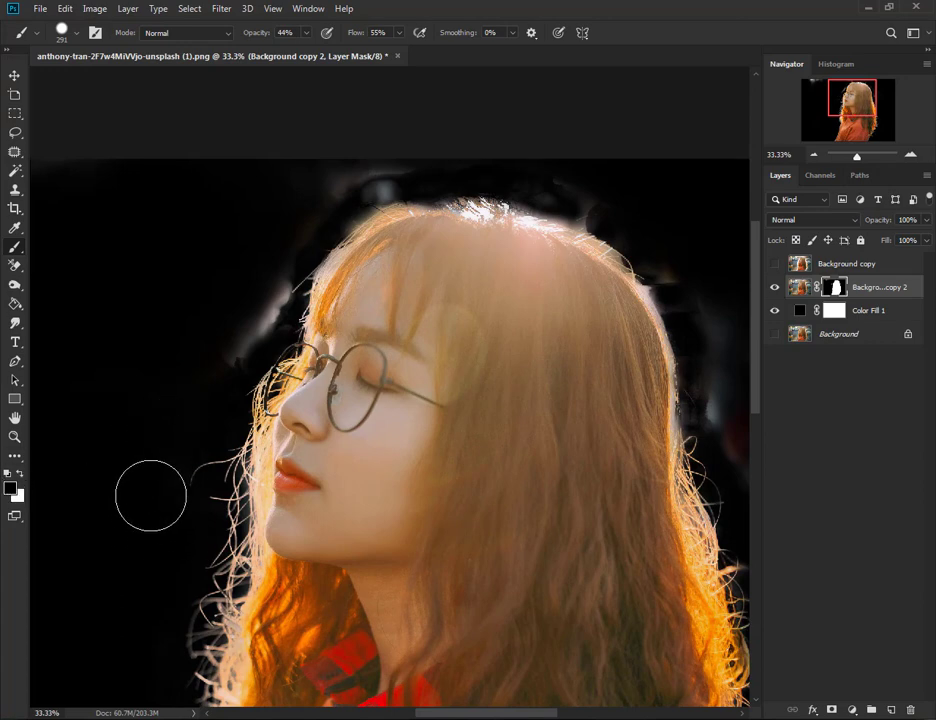
pyautogui.moveTo(168, 519); pyautogui.dragTo(227, 326)
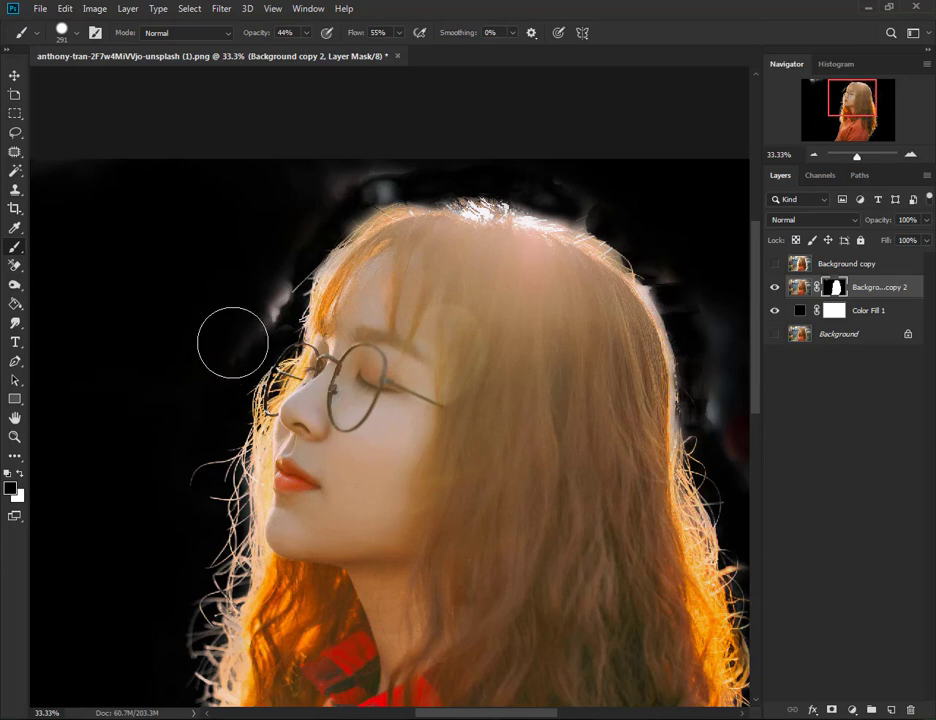
pyautogui.press('0')
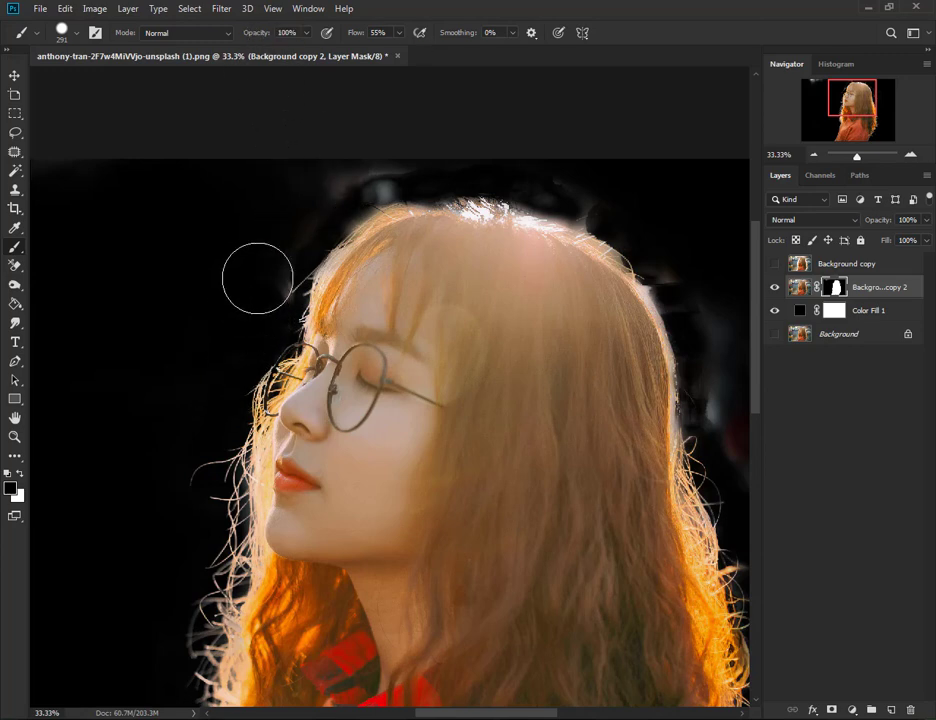
pyautogui.moveTo(257, 292)
pyautogui.mouseDown()
pyautogui.moveTo(268, 312)
pyautogui.moveTo(290, 224)
pyautogui.moveTo(370, 190)
pyautogui.mouseUp()
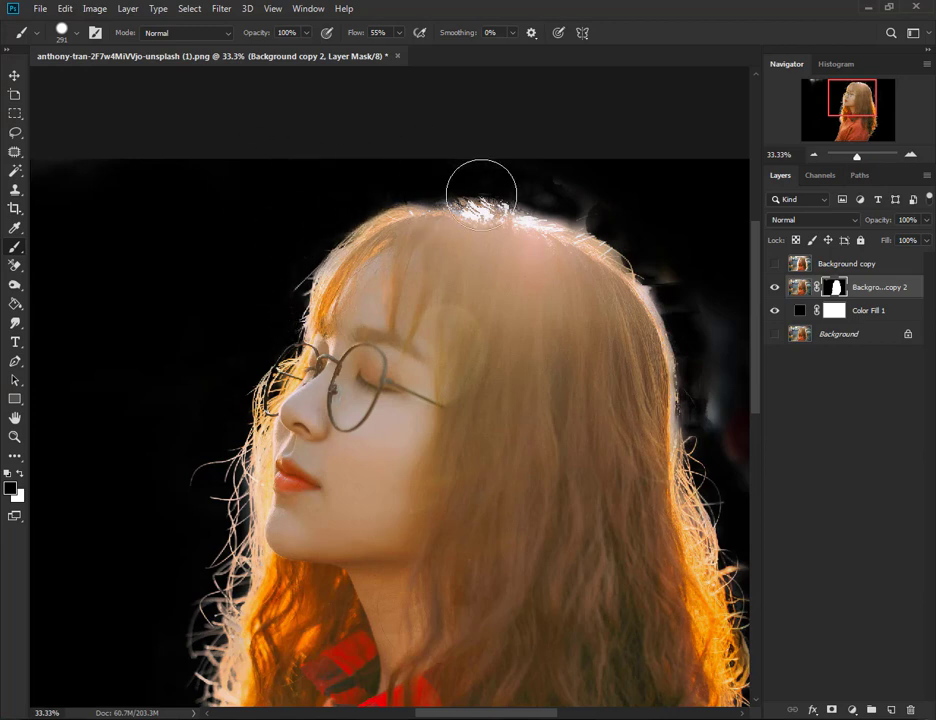
pyautogui.moveTo(481, 193); pyautogui.dragTo(287, 223)
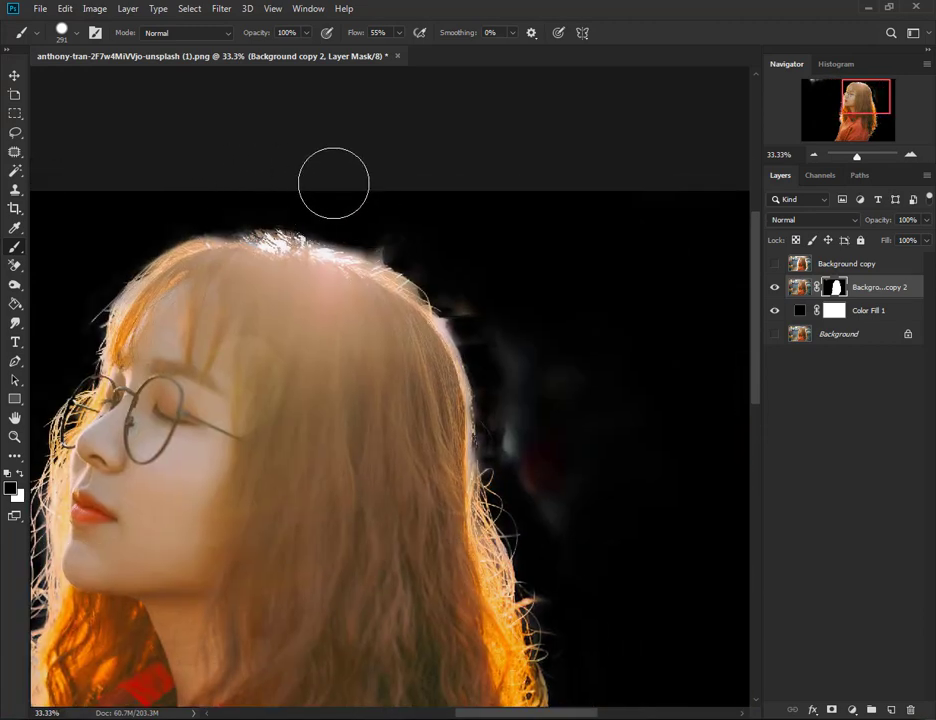
pyautogui.moveTo(333, 183)
pyautogui.mouseDown()
pyautogui.moveTo(422, 230)
pyautogui.moveTo(366, 219)
pyautogui.moveTo(384, 205)
pyautogui.moveTo(483, 290)
pyautogui.moveTo(480, 305)
pyautogui.moveTo(460, 277)
pyautogui.moveTo(520, 382)
pyautogui.moveTo(512, 370)
pyautogui.moveTo(511, 449)
pyautogui.moveTo(566, 472)
pyautogui.moveTo(531, 450)
pyautogui.moveTo(610, 407)
pyautogui.moveTo(554, 570)
pyautogui.moveTo(560, 547)
pyautogui.moveTo(570, 605)
pyautogui.mouseUp()
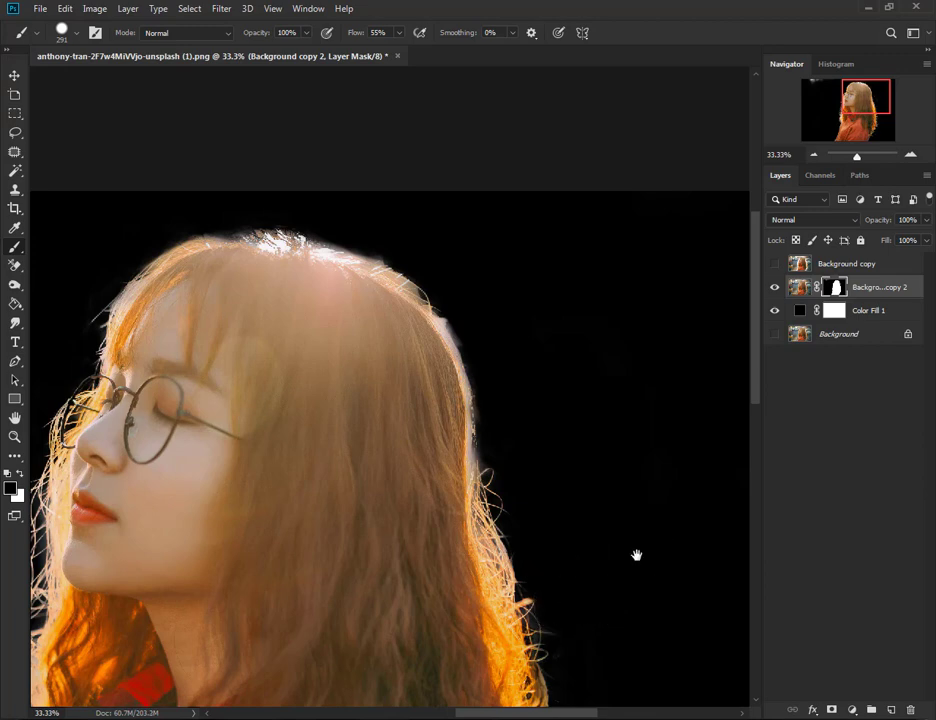
# - Check the collar and bottom edges, then paint out the light blob at the top-left edge
pyautogui.moveTo(635, 553); pyautogui.dragTo(554, 313)
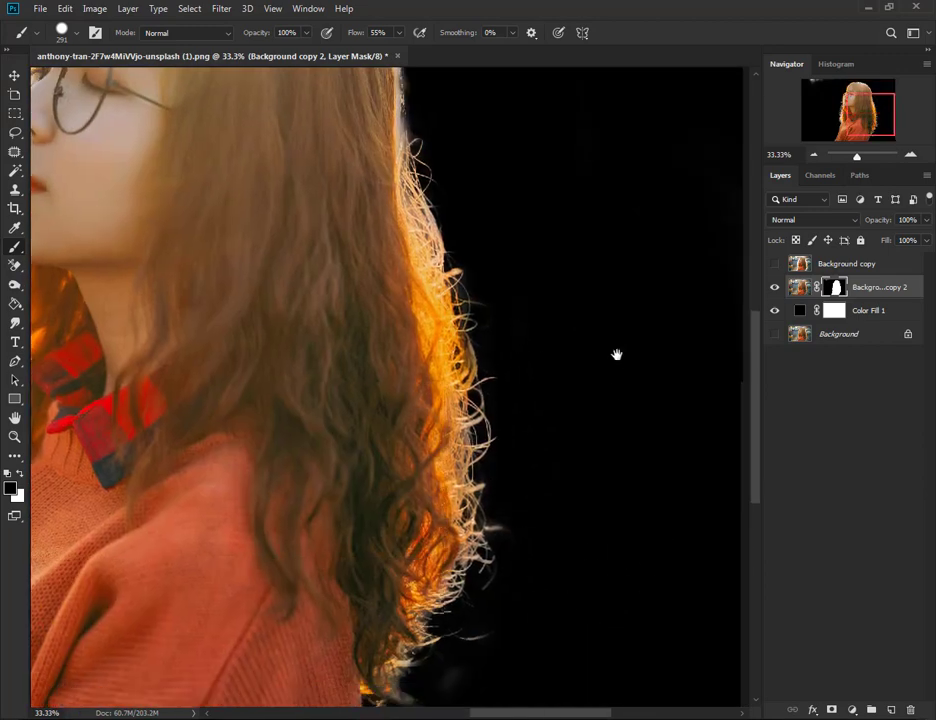
pyautogui.moveTo(616, 355); pyautogui.dragTo(656, 95)
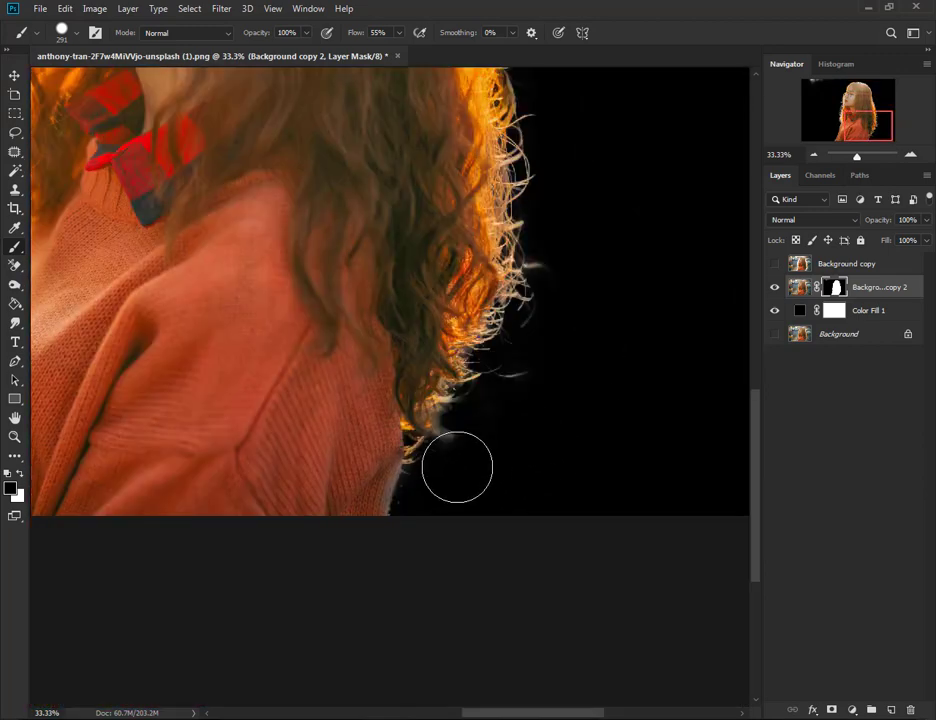
pyautogui.moveTo(538, 522); pyautogui.dragTo(573, 568)
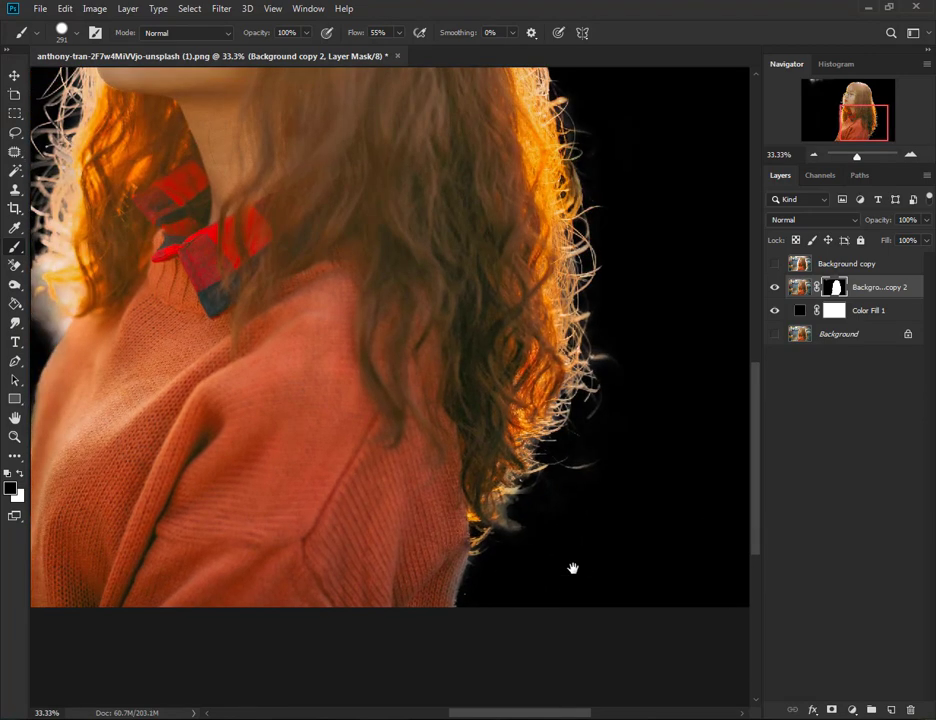
pyautogui.scroll(-1, 573, 568)
pyautogui.scroll(-1, 573, 568)
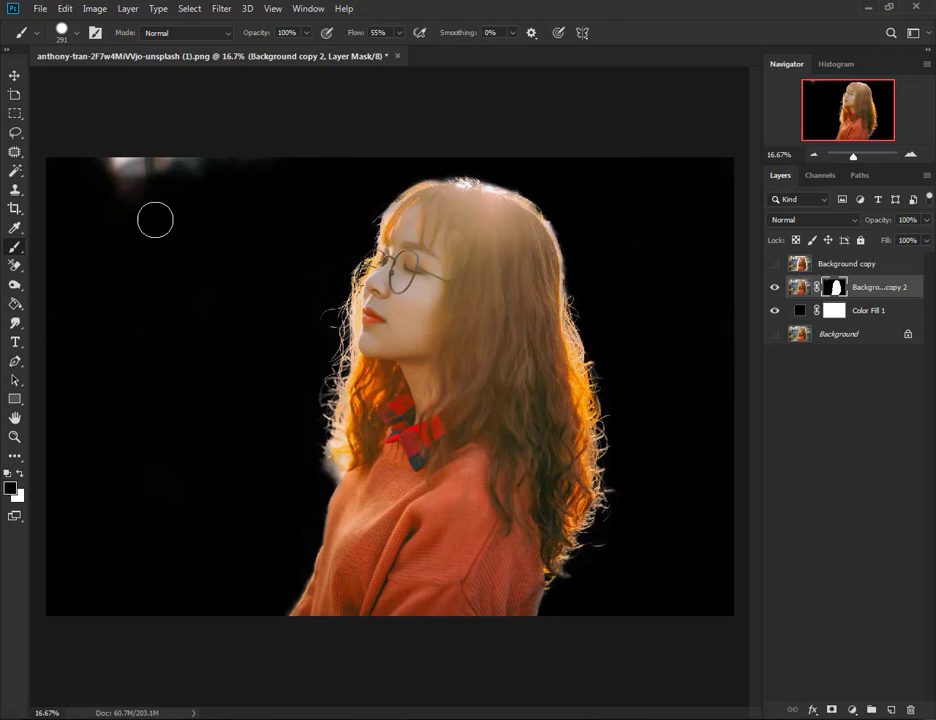
pyautogui.moveTo(238, 166); pyautogui.dragTo(178, 166)
pyautogui.moveTo(244, 169); pyautogui.dragTo(115, 150)
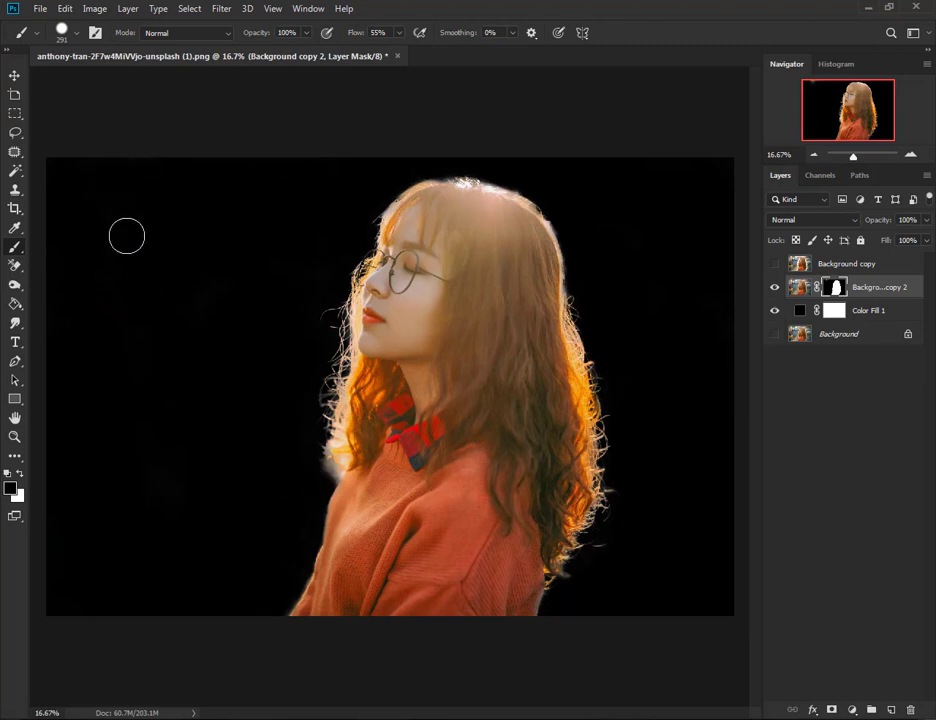
# - Recolour Color Fill 1 to beige b1a99b by sampling the canvas in the Color Picker
pyautogui.click(15, 75)
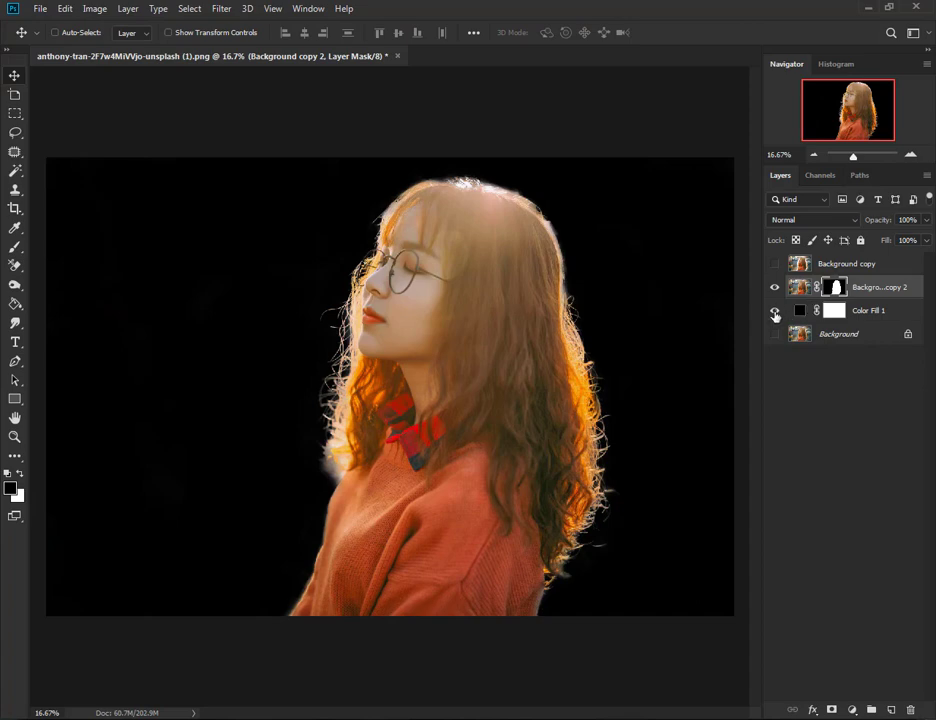
pyautogui.doubleClick(800, 311)
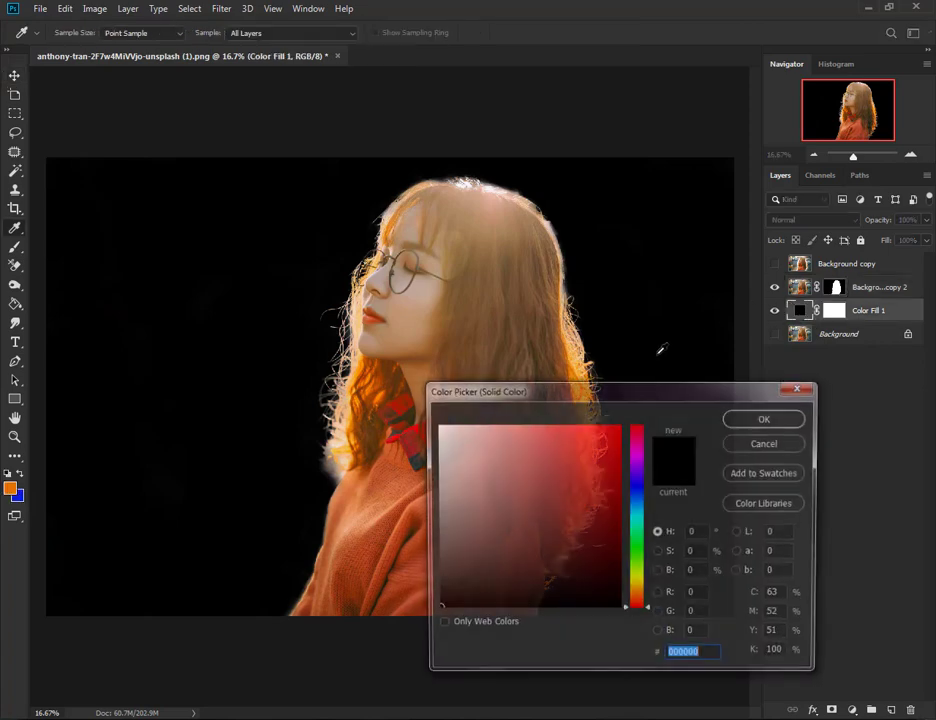
pyautogui.click(500, 484)
pyautogui.moveTo(487, 485)
pyautogui.mouseDown()
pyautogui.moveTo(440, 465)
pyautogui.moveTo(430, 489)
pyautogui.mouseUp()
pyautogui.click(353, 410)
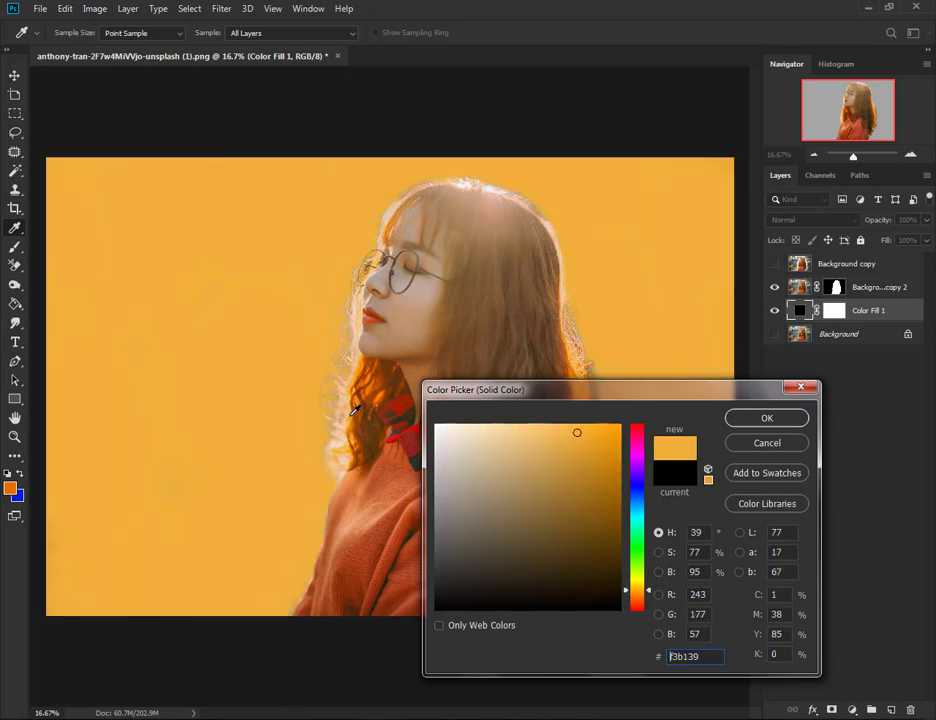
pyautogui.moveTo(510, 510)
pyautogui.mouseDown()
pyautogui.moveTo(466, 507)
pyautogui.moveTo(458, 481)
pyautogui.mouseUp()
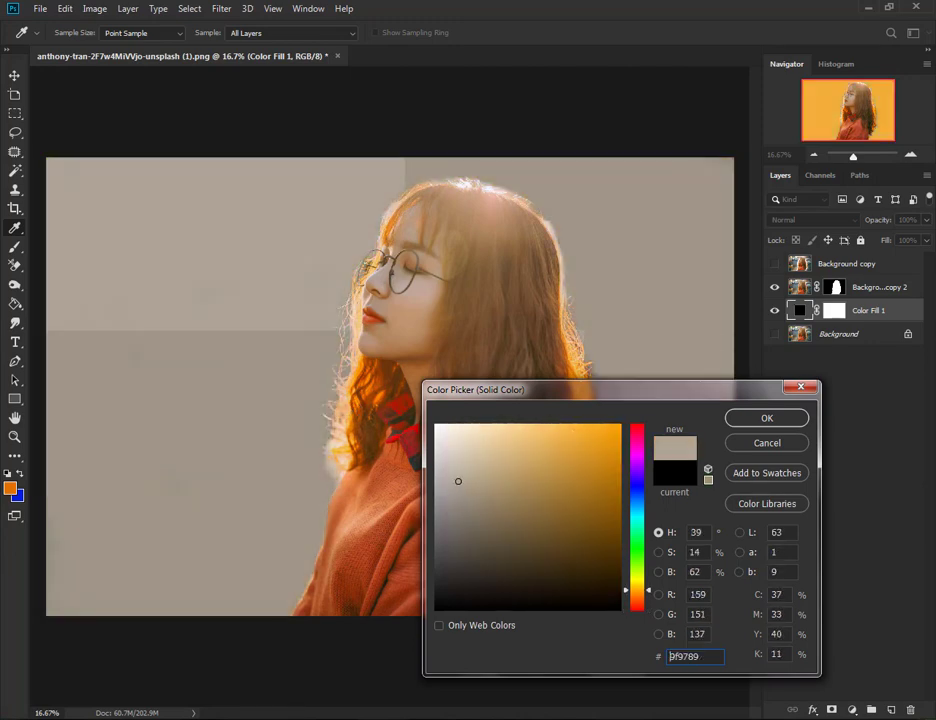
pyautogui.click(230, 240)
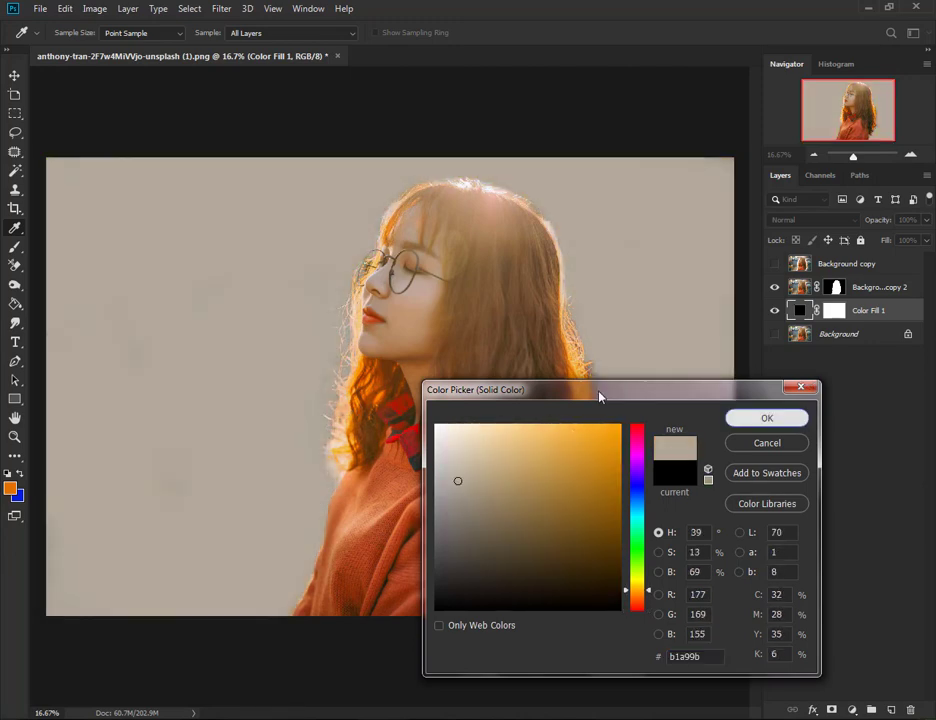
pyautogui.press('Return')
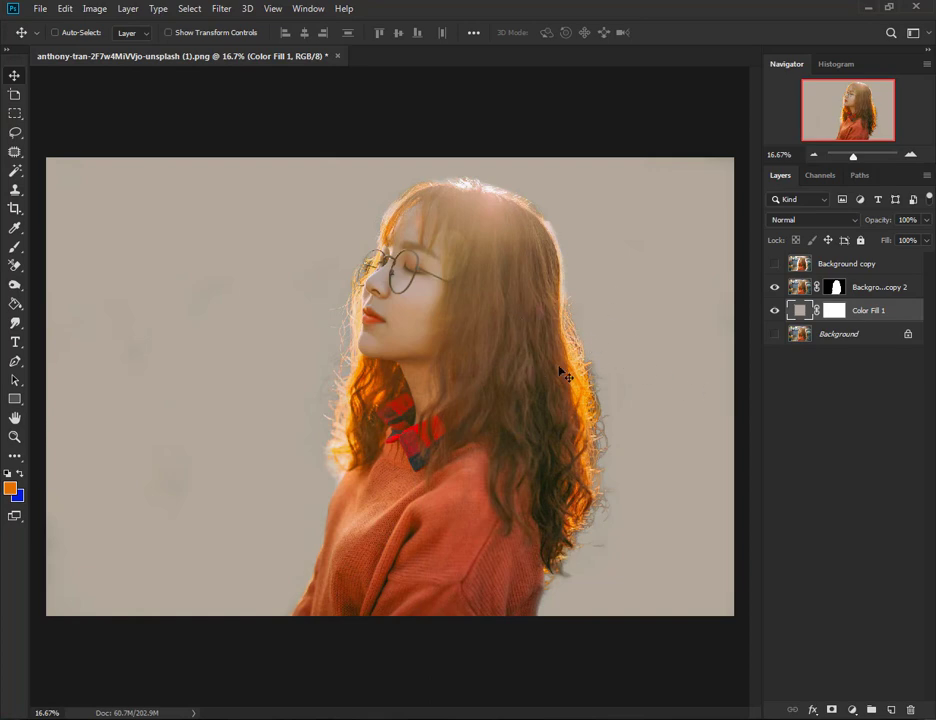
# - Hide Color Fill 1 and zoom in on the lower-right hair edge against transparency
pyautogui.click(776, 313)
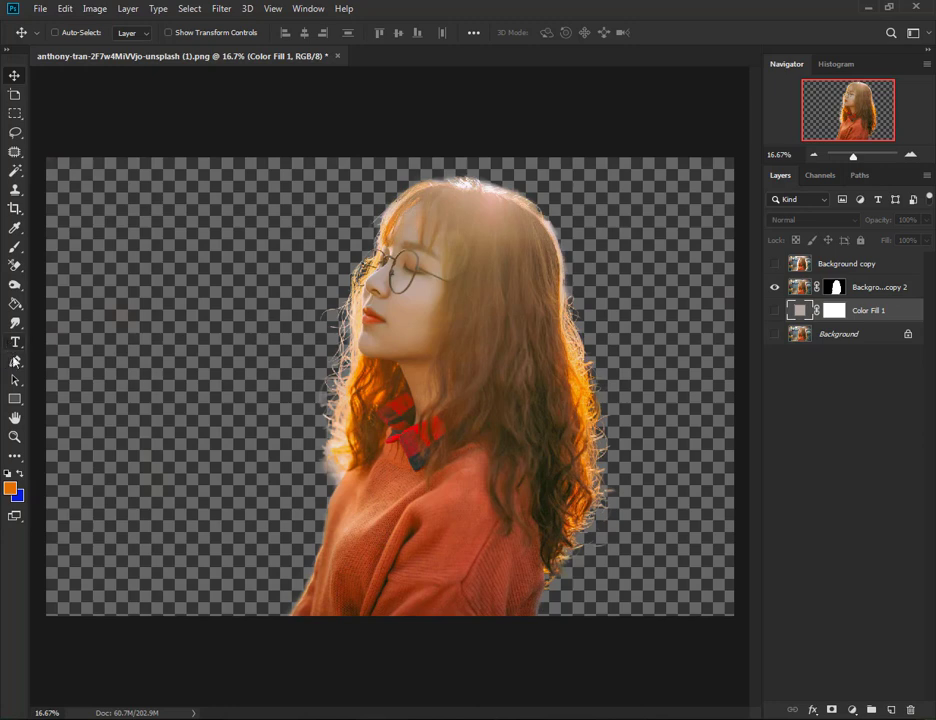
pyautogui.click(15, 437)
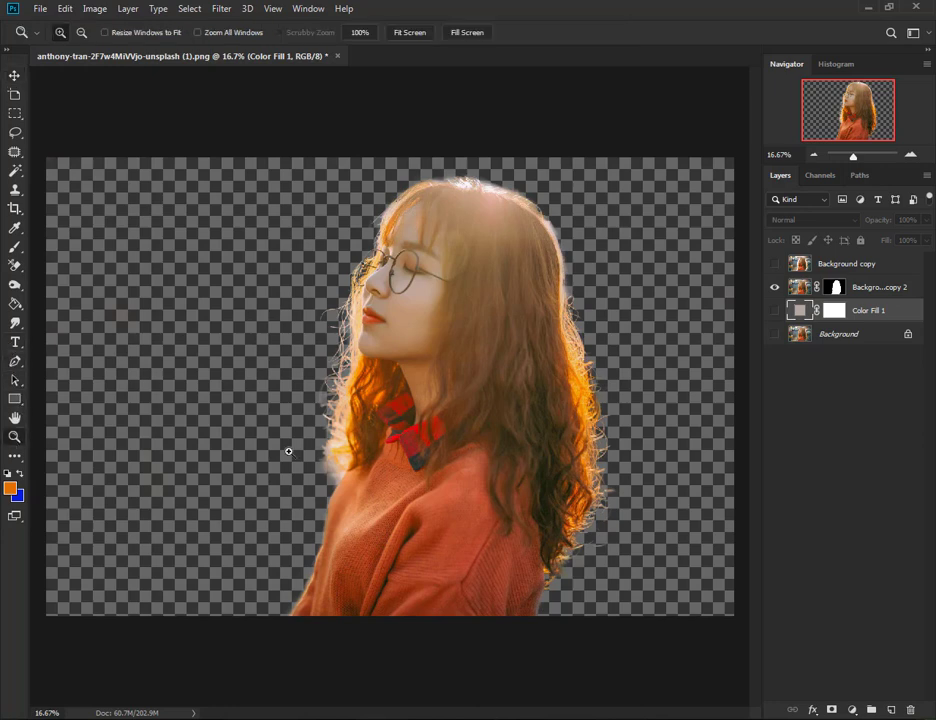
pyautogui.moveTo(632, 395); pyautogui.dragTo(449, 595)
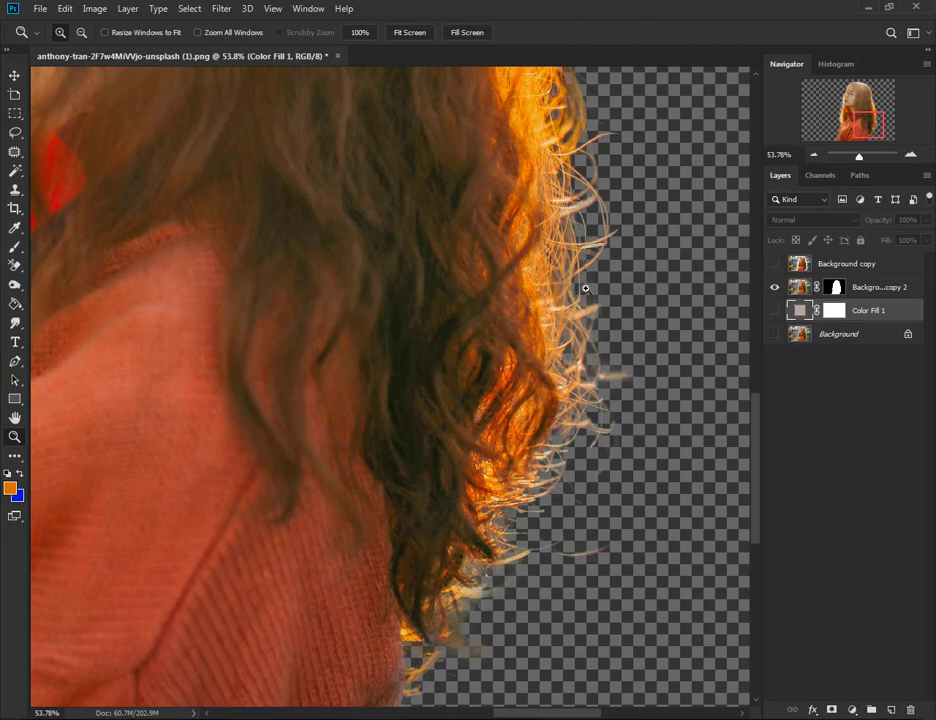
pyautogui.press('super')
pyautogui.press('super')
pyautogui.keyDown('alt'); pyautogui.click(445, 512); pyautogui.keyUp('alt')
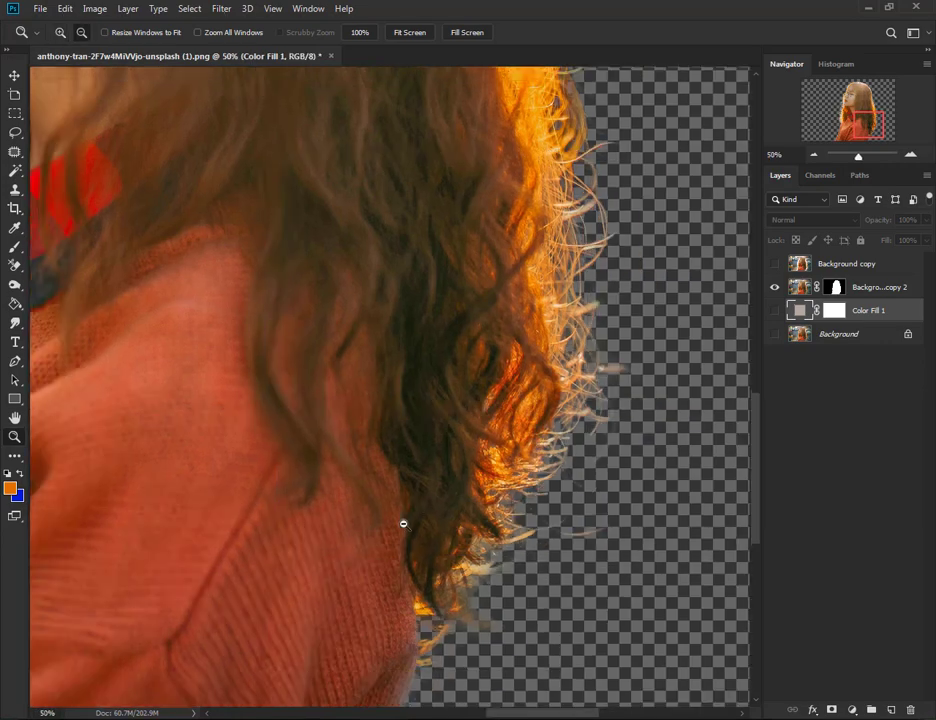
pyautogui.keyDown('alt'); pyautogui.click(518, 405); pyautogui.keyUp('alt')
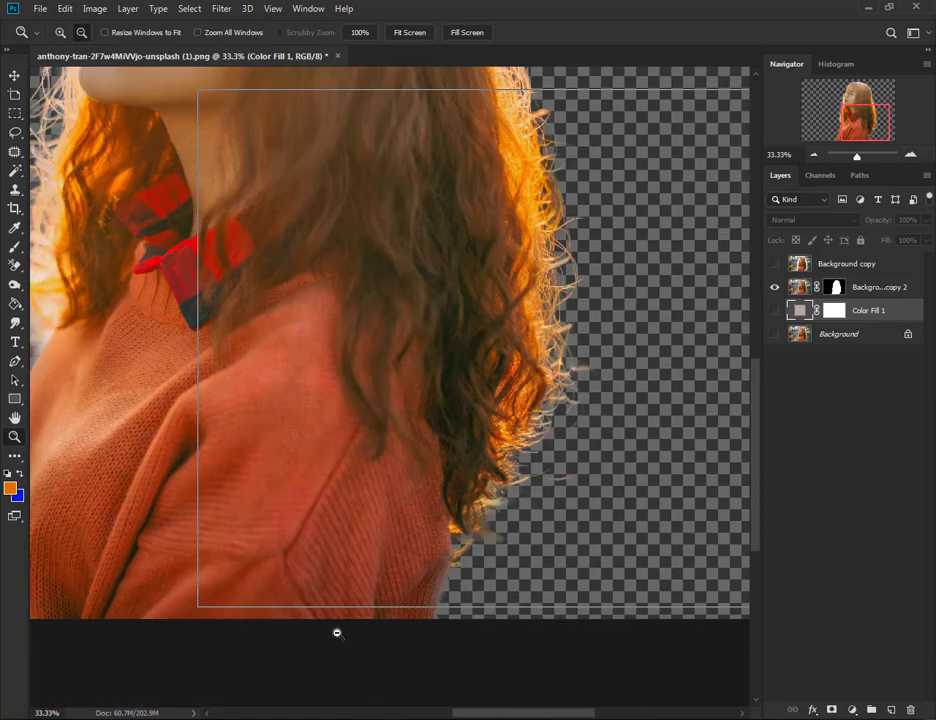
pyautogui.keyDown('alt'); pyautogui.click(428, 545); pyautogui.keyUp('alt')
pyautogui.scroll(5, 460, 450)
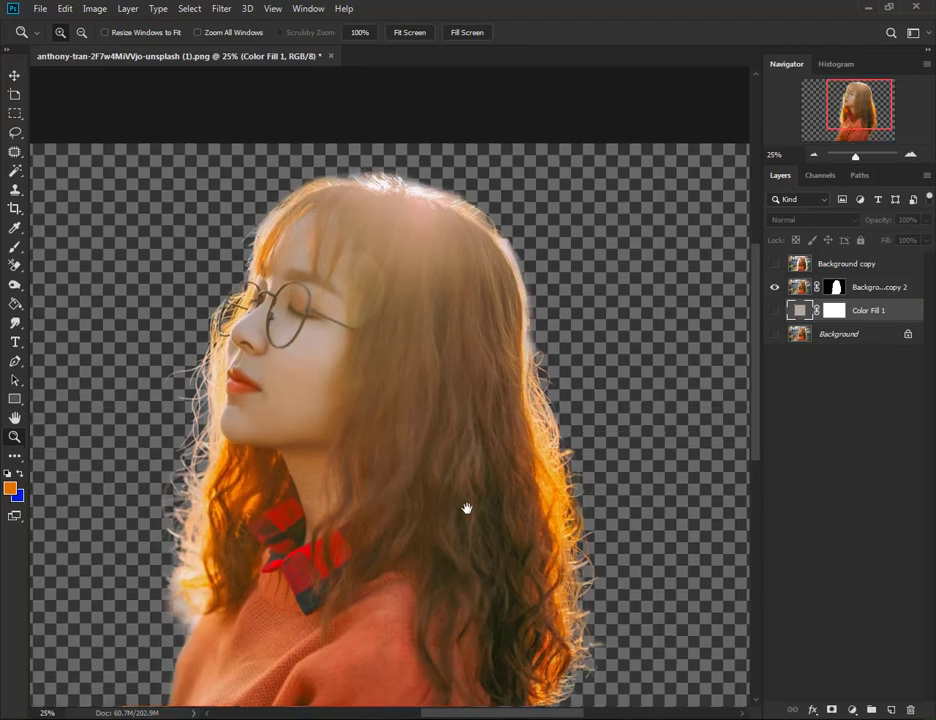
pyautogui.scroll(-2, 300, 490)
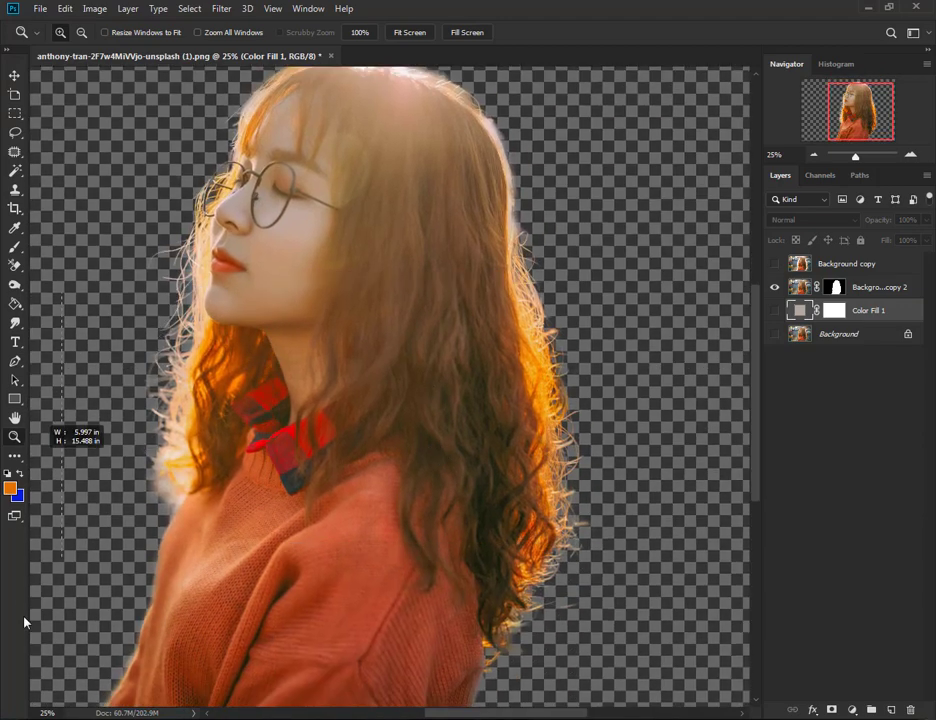
# - Zoom in on the hair beside the face, then zoom back out to the whole image
pyautogui.moveTo(160, 326); pyautogui.dragTo(25, 625)
pyautogui.moveTo(518, 268); pyautogui.dragTo(524, 513)
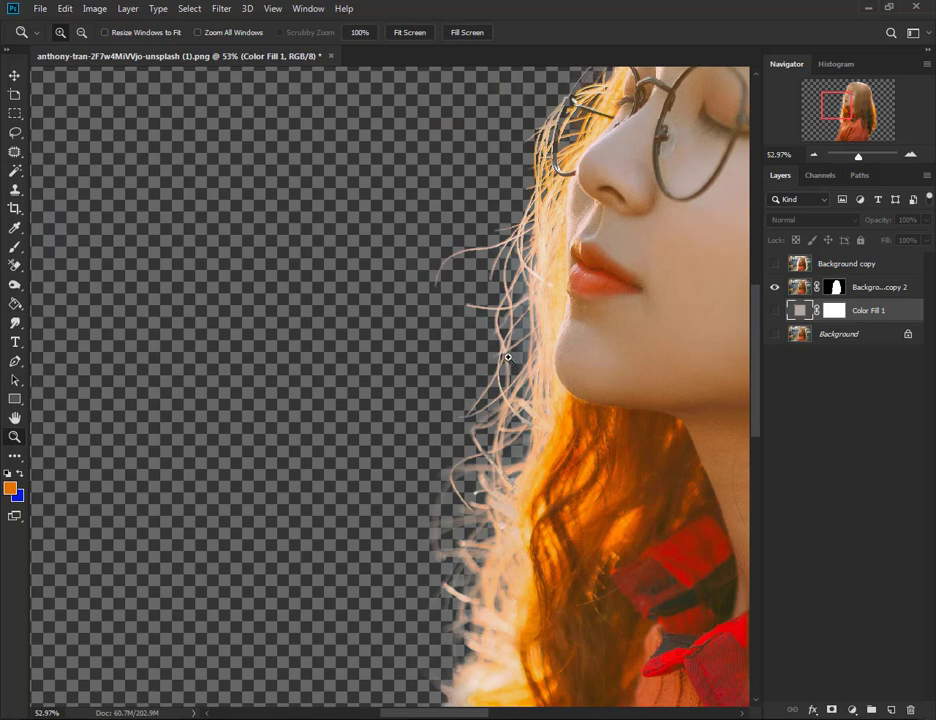
pyautogui.press('alt')
pyautogui.keyDown('alt'); pyautogui.click(180, 652); pyautogui.keyUp('alt')
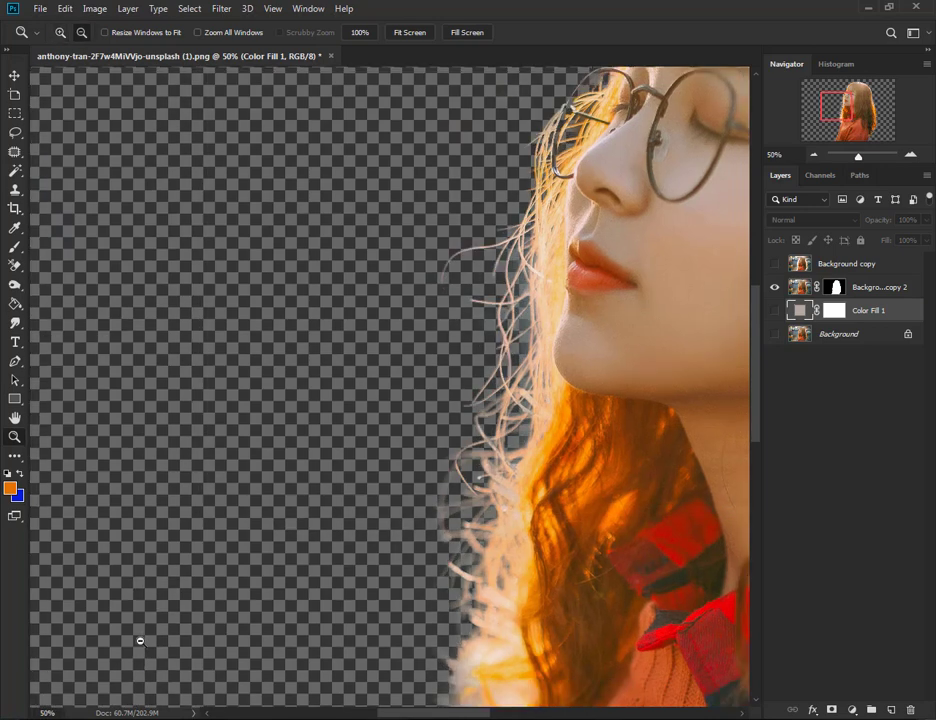
pyautogui.keyDown('alt'); pyautogui.click(451, 375); pyautogui.keyUp('alt')
pyautogui.keyDown('alt'); pyautogui.click(485, 318); pyautogui.keyUp('alt')
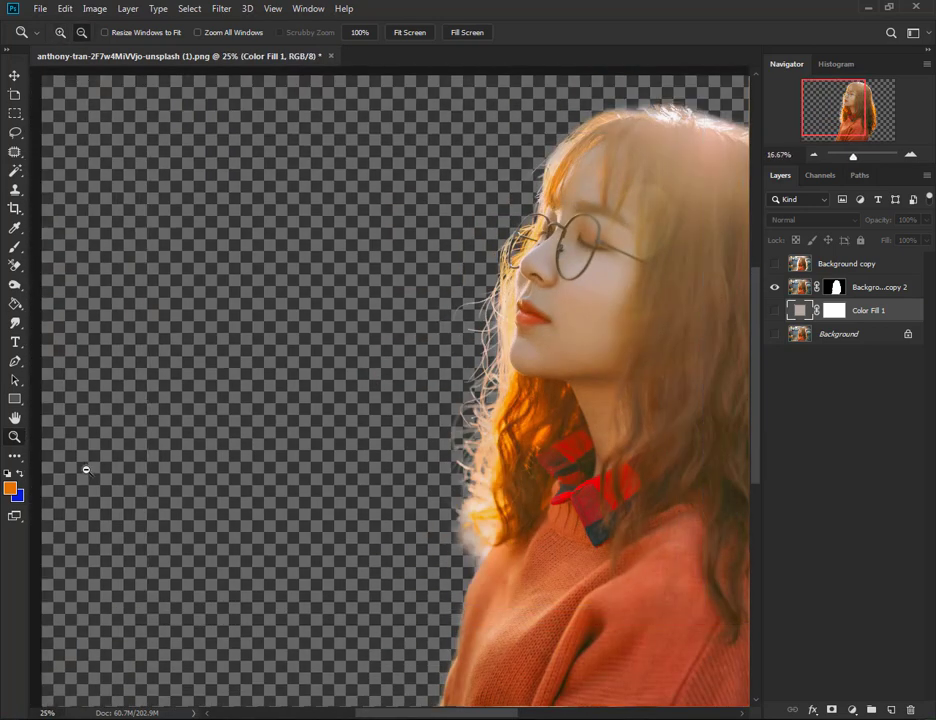
pyautogui.keyDown('alt'); pyautogui.click(418, 359); pyautogui.keyUp('alt')
pyautogui.moveTo(439, 370); pyautogui.dragTo(302, 387)
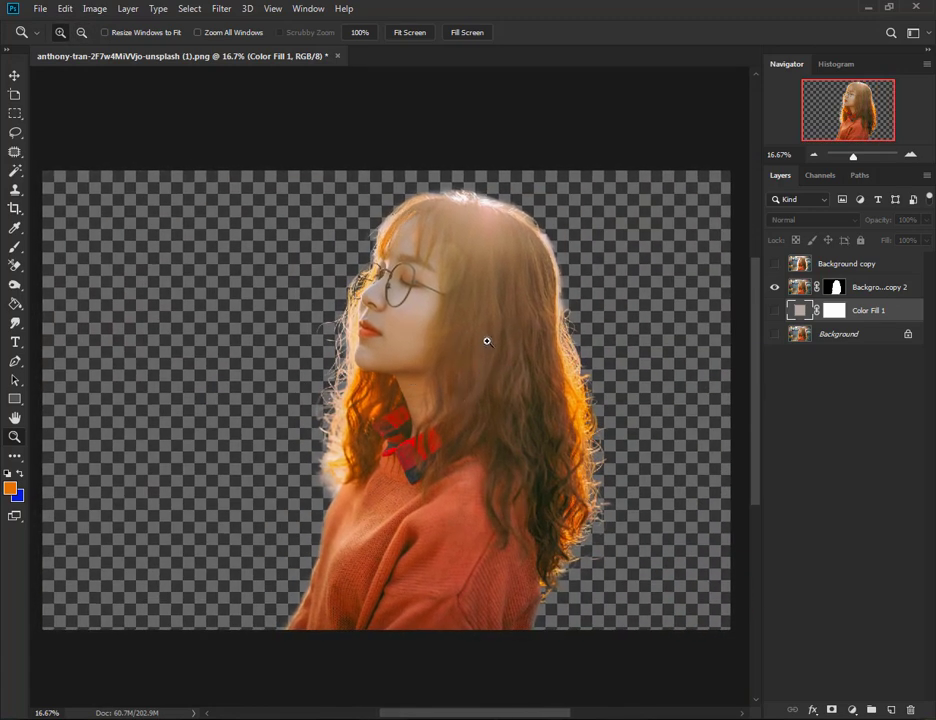
pyautogui.click(15, 76)
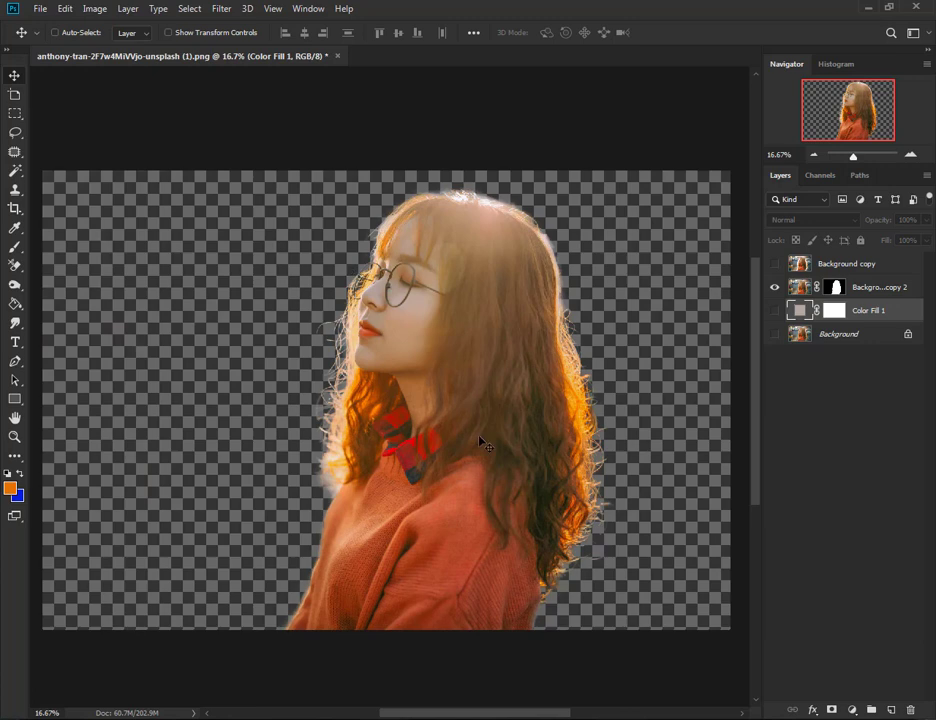
# - Keep the beige fill hidden and turn on the original street-scene Background layer
pyautogui.click(773, 311)
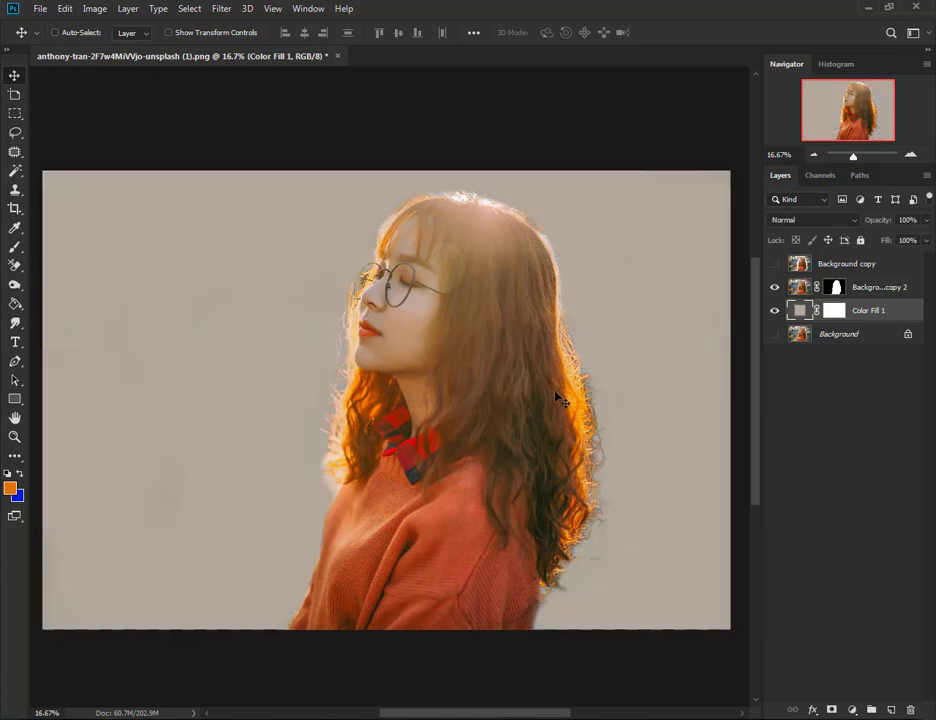
pyautogui.click(773, 310)
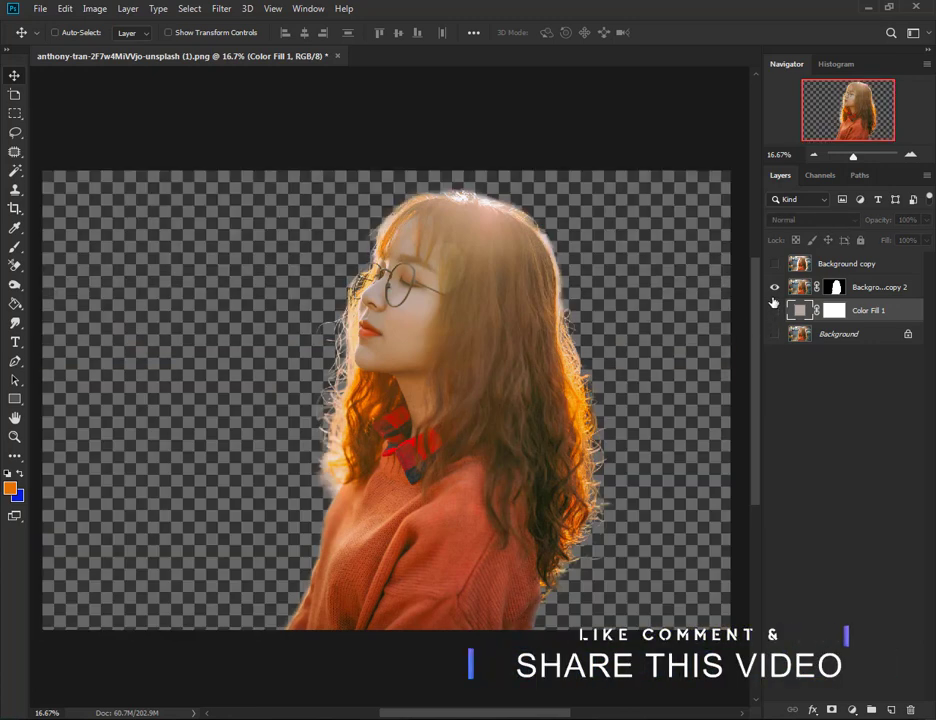
pyautogui.click(773, 334)
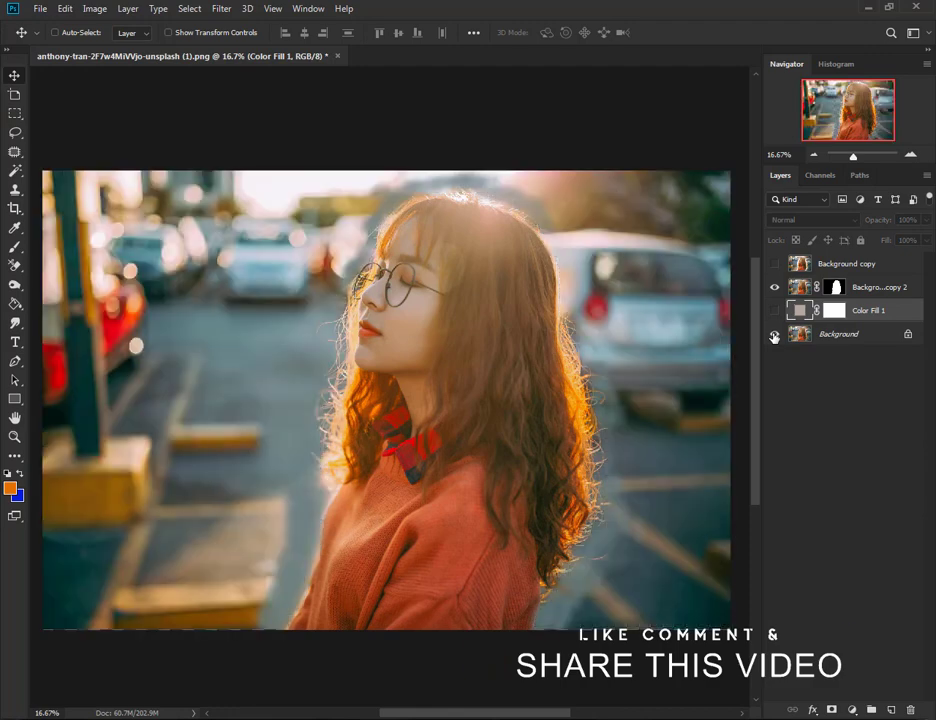